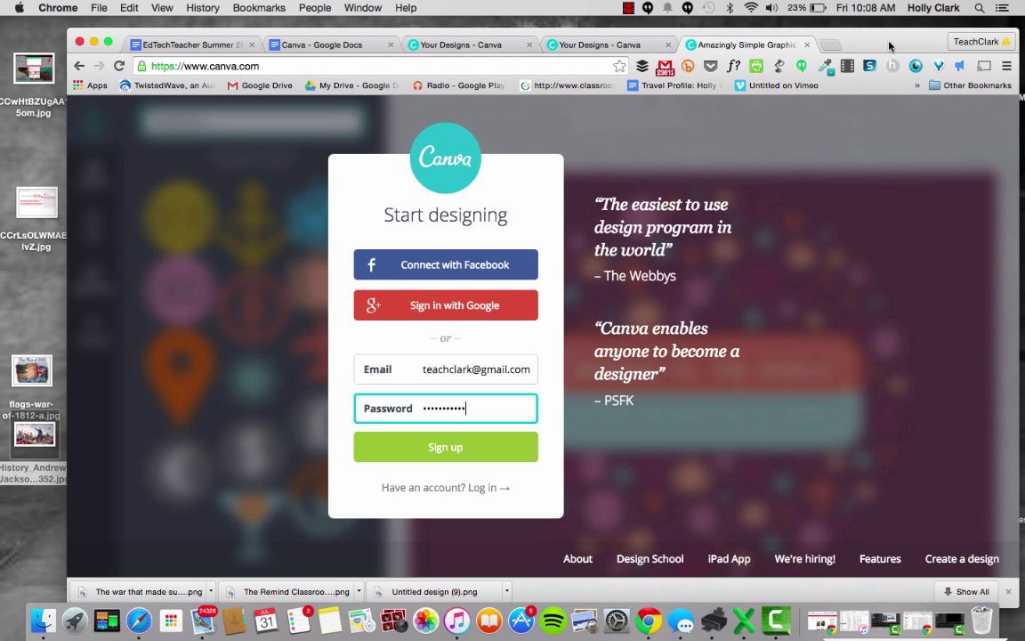
Enter the account email and password and submit the Canva sign-up form
{"action": "left_click_drag", "start_coordinate": [799, 36], "coordinate": [780, 29]}
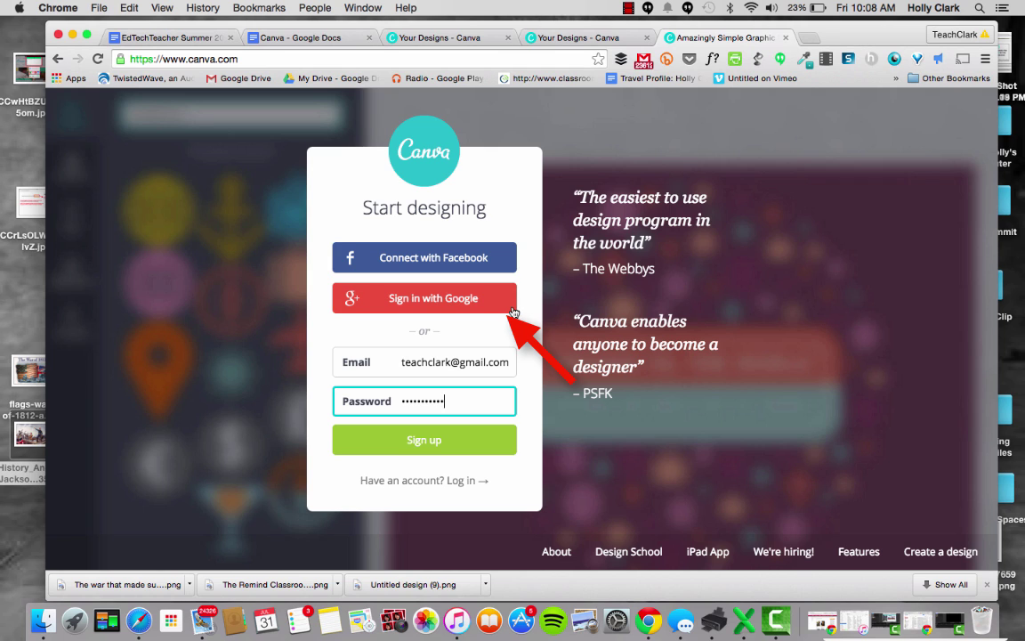
{"action": "left_click", "coordinate": [433, 444]}
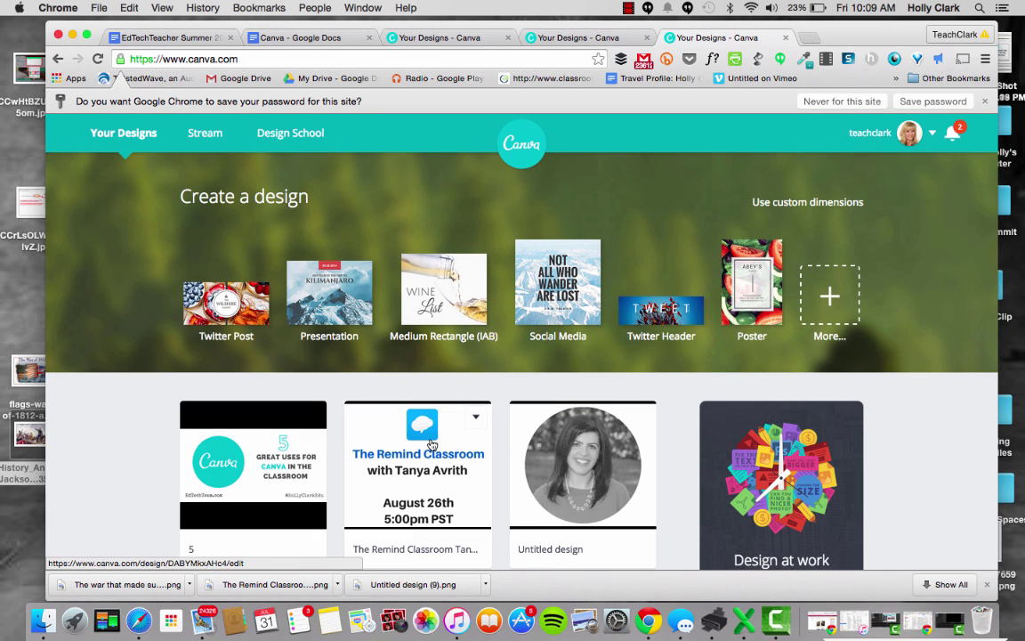
Let Chrome save the Canva password and show all available design types
{"action": "left_click", "coordinate": [931, 101]}
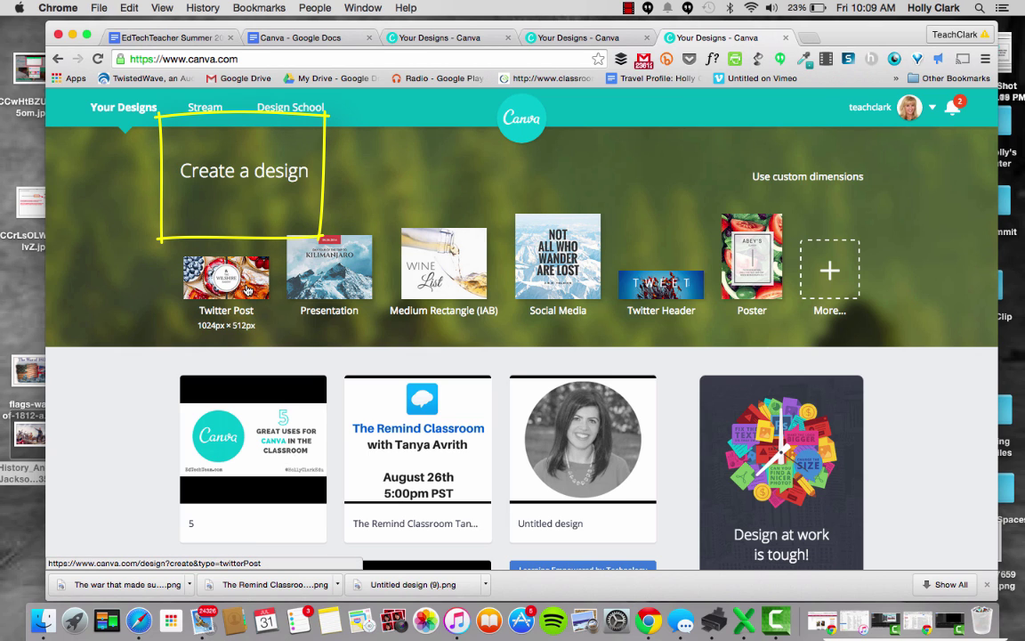
{"action": "left_click", "coordinate": [829, 272]}
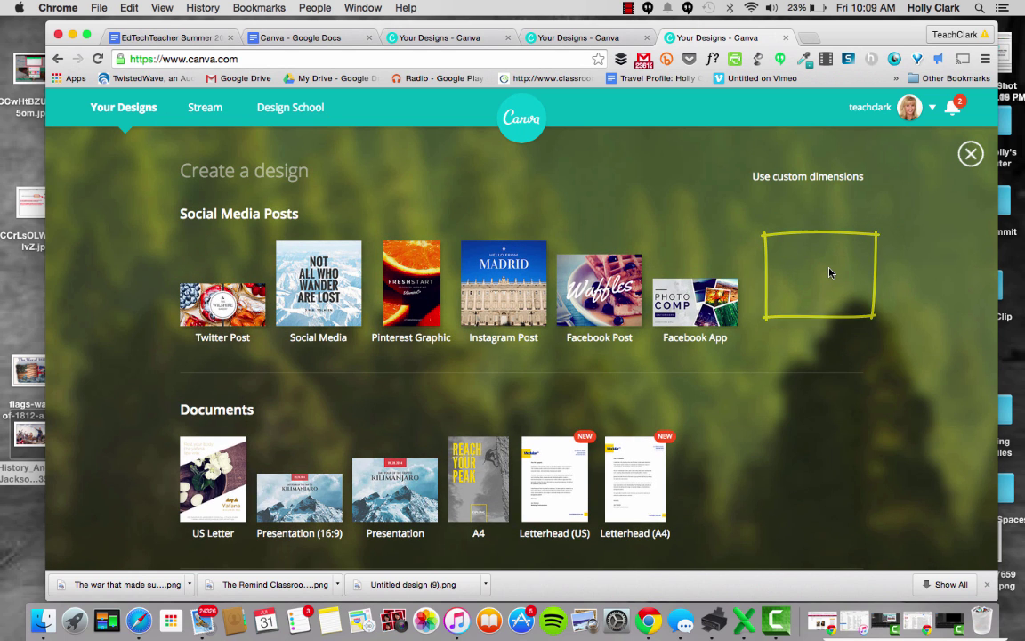
Browse the design categories and start a new Twitter Post design
{"action": "scroll", "coordinate": [829, 272], "scroll_direction": "down", "scroll_amount": 2}
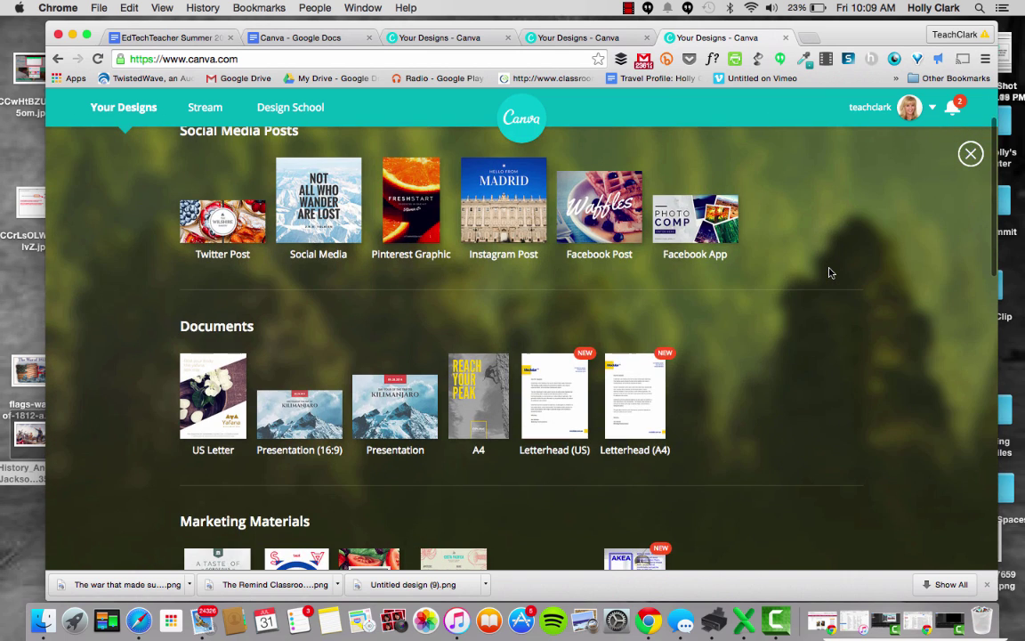
{"action": "scroll", "coordinate": [830, 273], "scroll_direction": "down", "scroll_amount": 3}
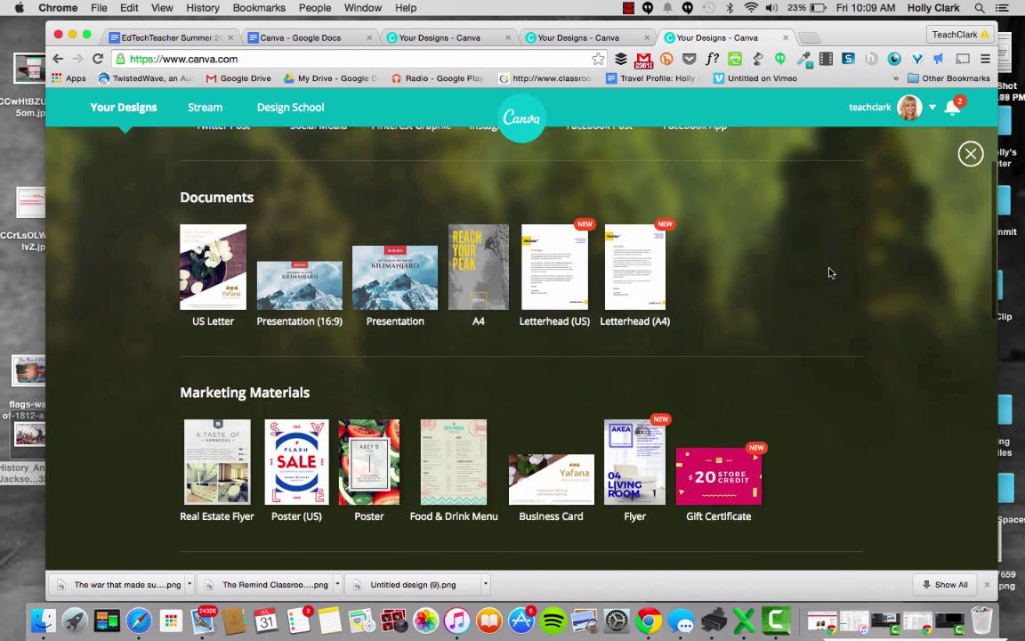
{"action": "scroll", "coordinate": [830, 272], "scroll_direction": "down", "scroll_amount": 5}
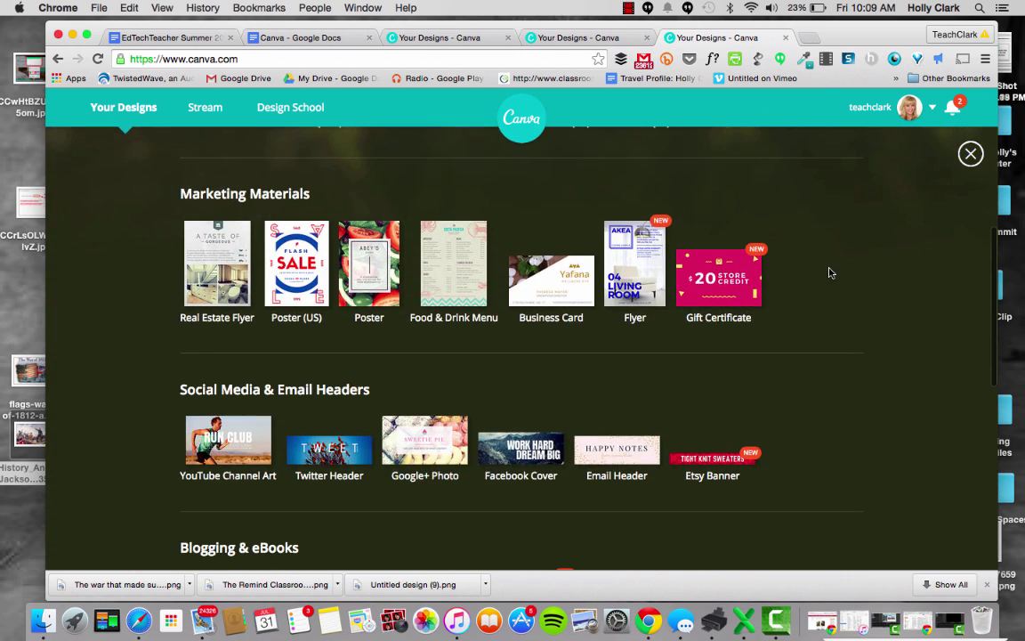
{"action": "scroll", "coordinate": [829, 273], "scroll_direction": "down", "scroll_amount": 2}
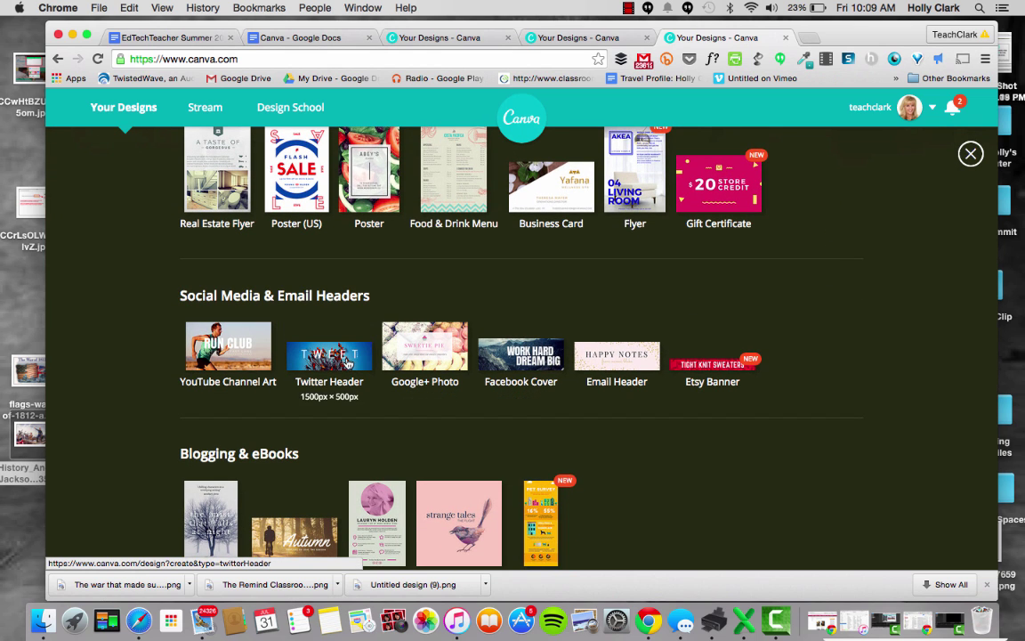
{"action": "scroll", "coordinate": [587, 446], "scroll_direction": "down", "scroll_amount": 2}
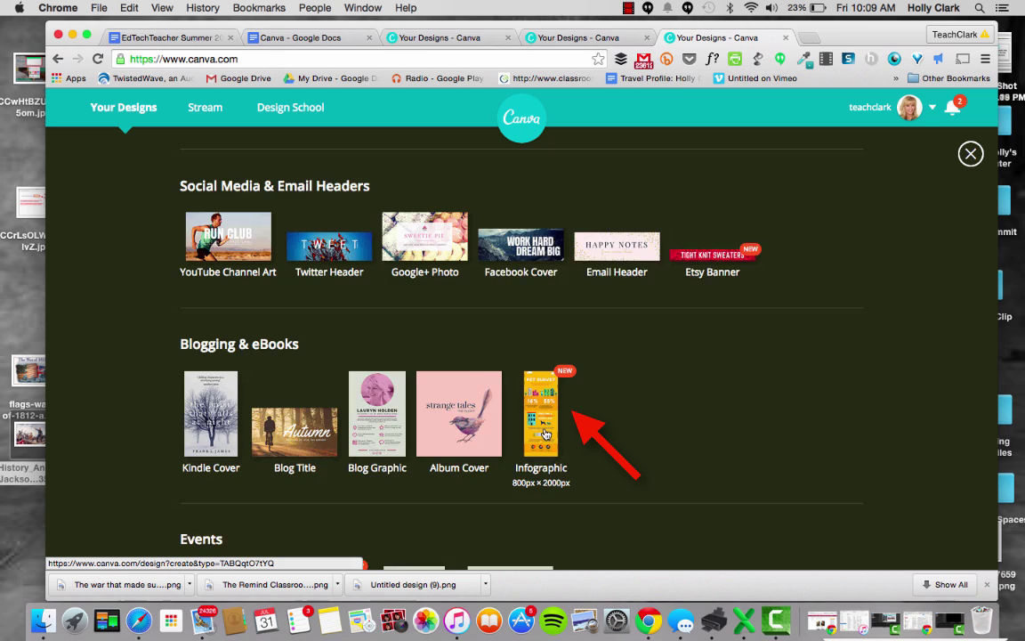
{"action": "scroll", "coordinate": [546, 434], "scroll_direction": "down", "scroll_amount": 2}
{"action": "scroll", "coordinate": [546, 433], "scroll_direction": "down", "scroll_amount": 3}
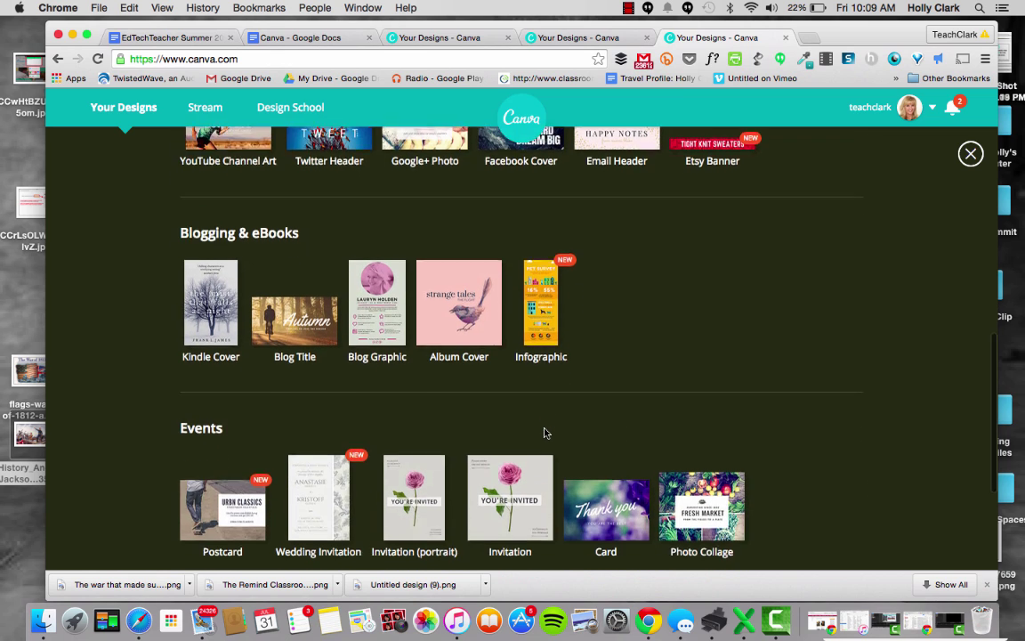
{"action": "scroll", "coordinate": [546, 435], "scroll_direction": "up", "scroll_amount": 2}
{"action": "scroll", "coordinate": [546, 435], "scroll_direction": "up", "scroll_amount": 10}
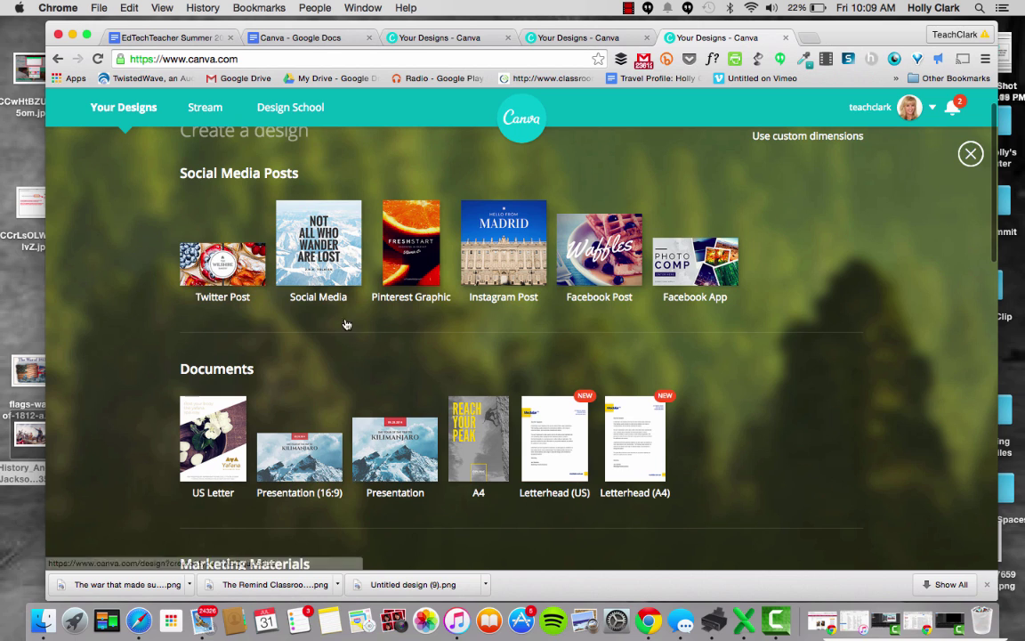
{"action": "left_click", "coordinate": [228, 271]}
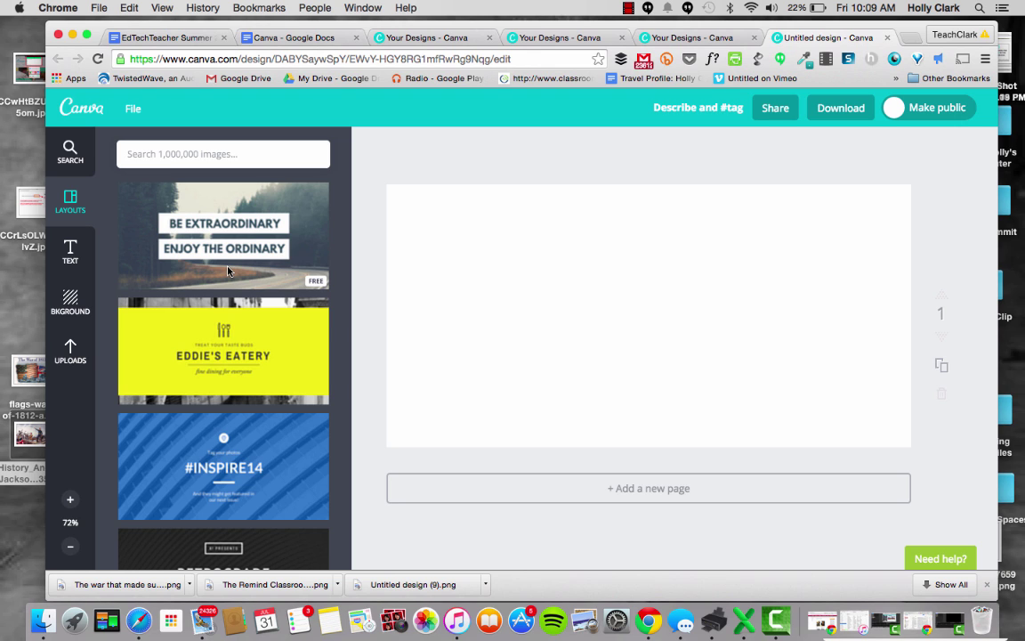
Browse the Layouts panel templates beside the blank Twitter Post canvas
{"action": "scroll", "coordinate": [228, 270], "scroll_direction": "down", "scroll_amount": 5}
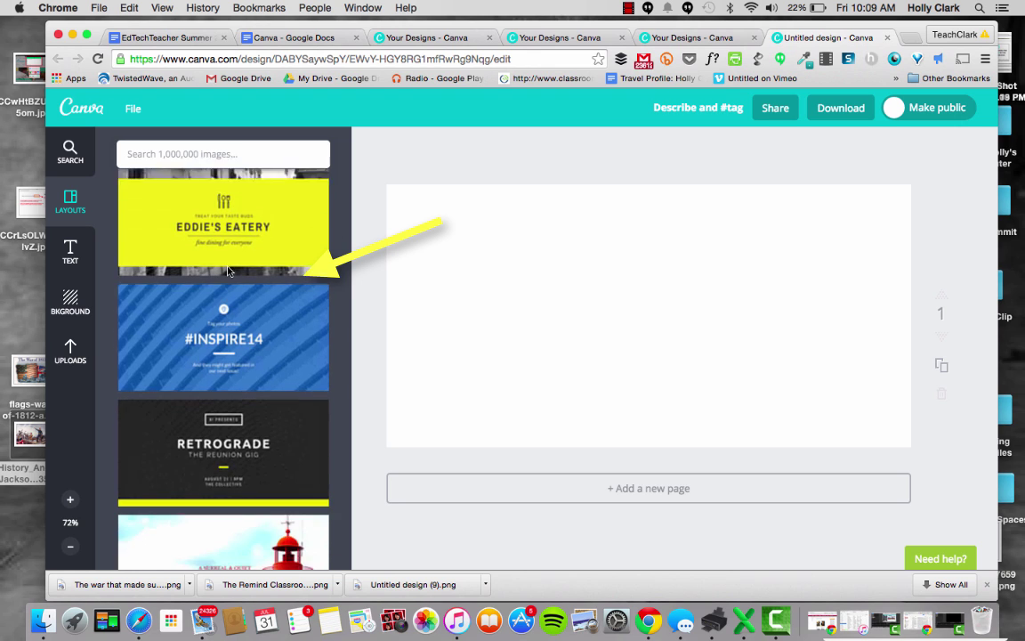
{"action": "scroll", "coordinate": [228, 271], "scroll_direction": "down", "scroll_amount": 12}
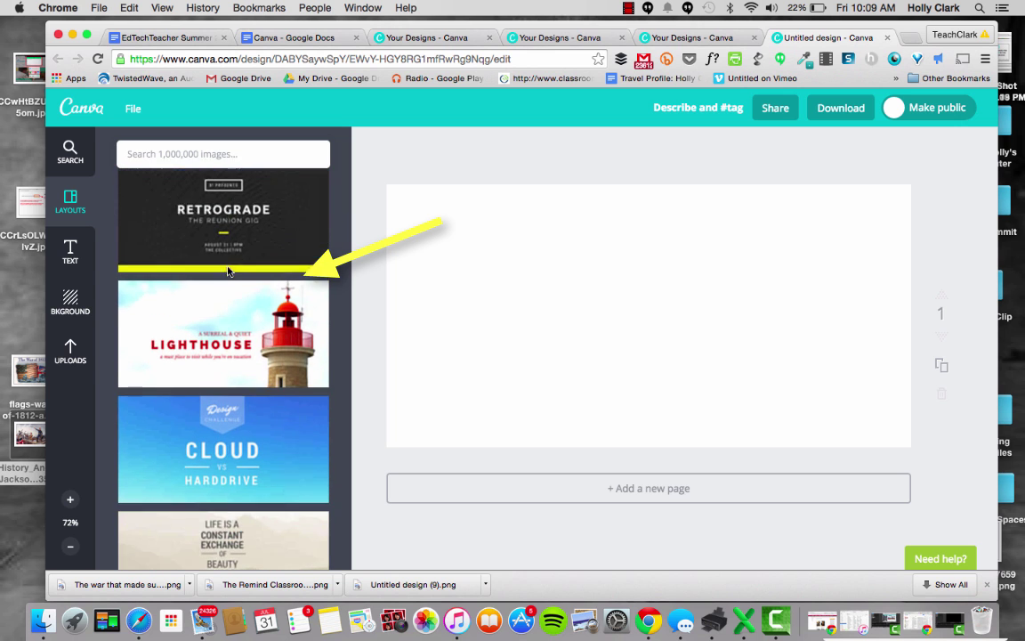
{"action": "scroll", "coordinate": [227, 271], "scroll_direction": "down", "scroll_amount": 11}
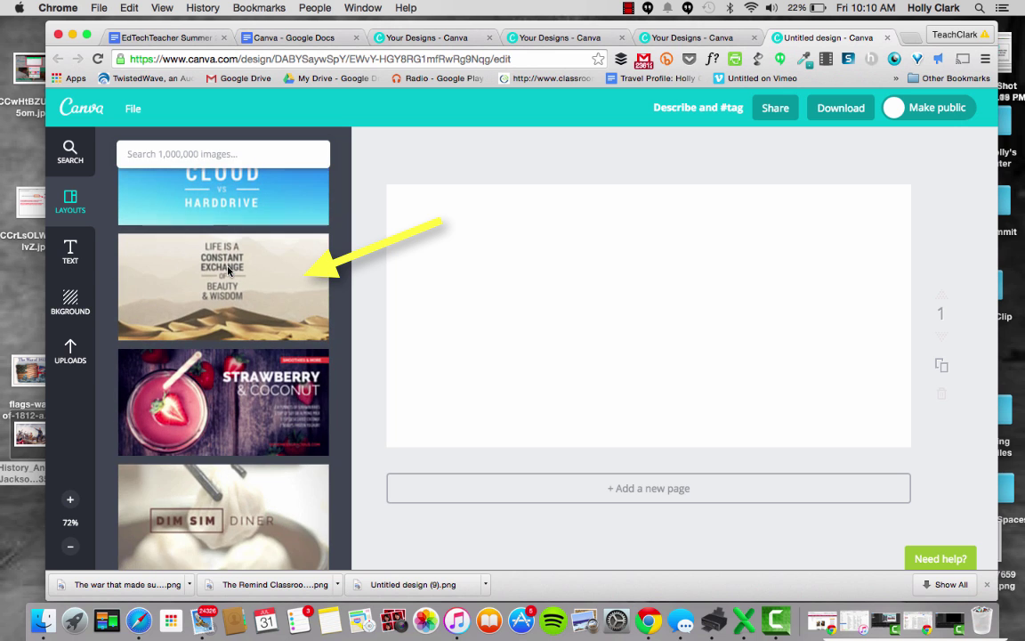
{"action": "scroll", "coordinate": [228, 270], "scroll_direction": "down", "scroll_amount": 13}
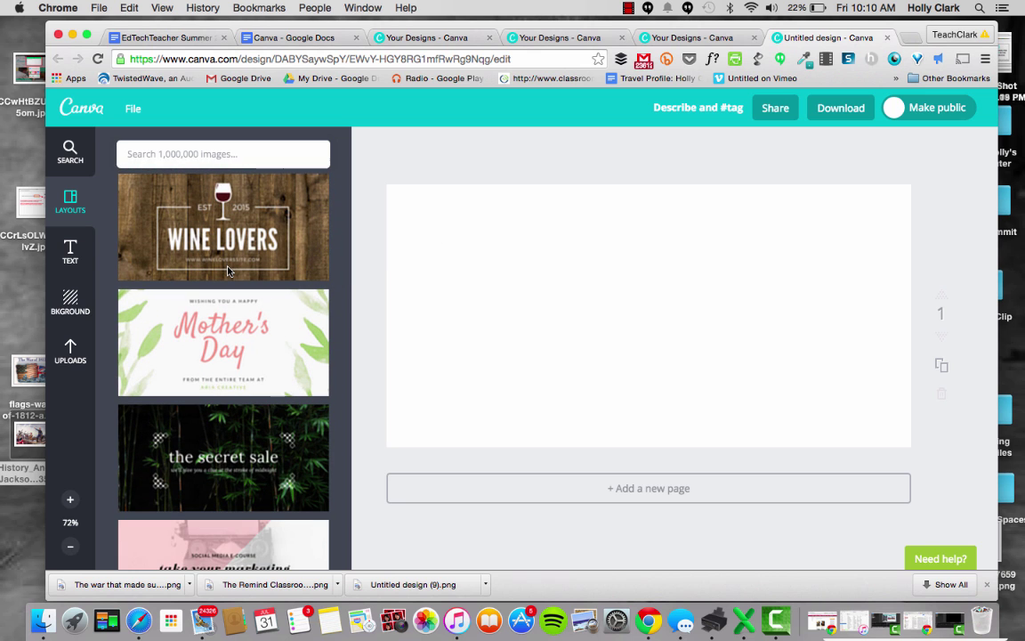
{"action": "scroll", "coordinate": [228, 271], "scroll_direction": "down", "scroll_amount": 11}
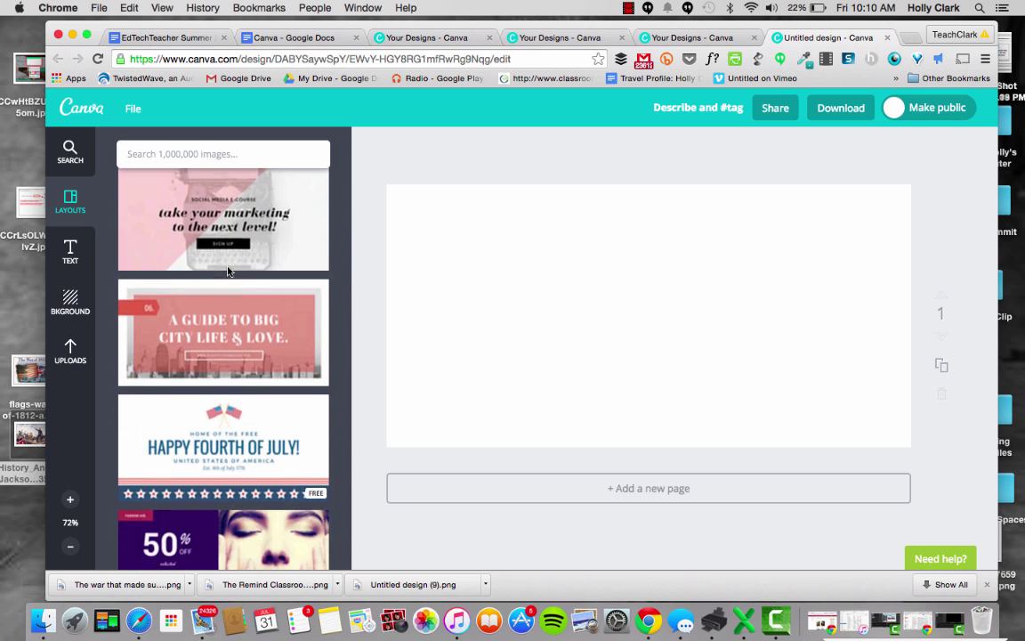
{"action": "scroll", "coordinate": [227, 270], "scroll_direction": "down", "scroll_amount": 7}
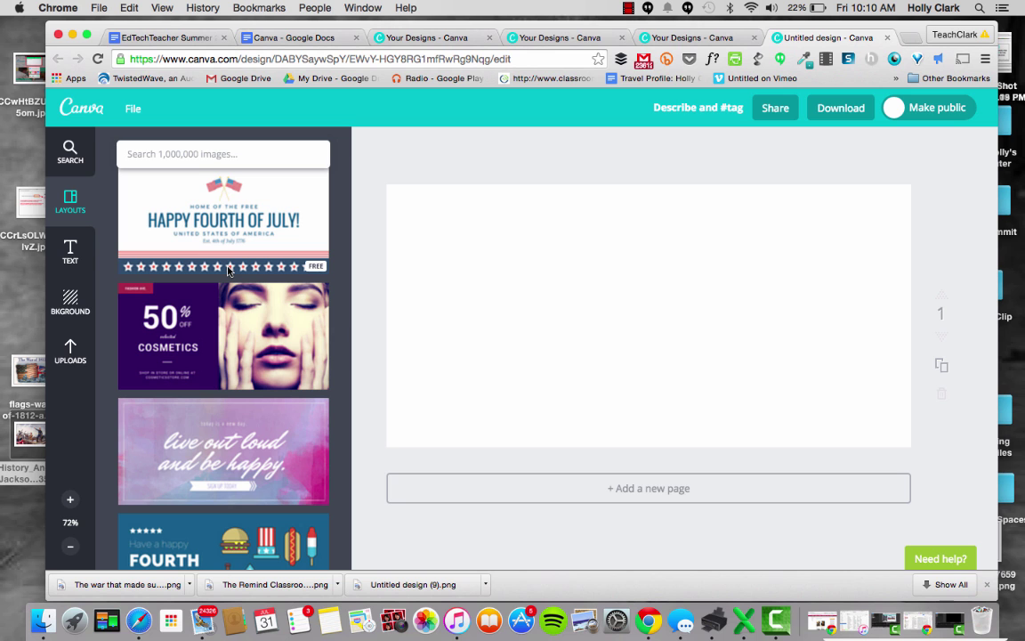
{"action": "scroll", "coordinate": [227, 271], "scroll_direction": "down", "scroll_amount": 4}
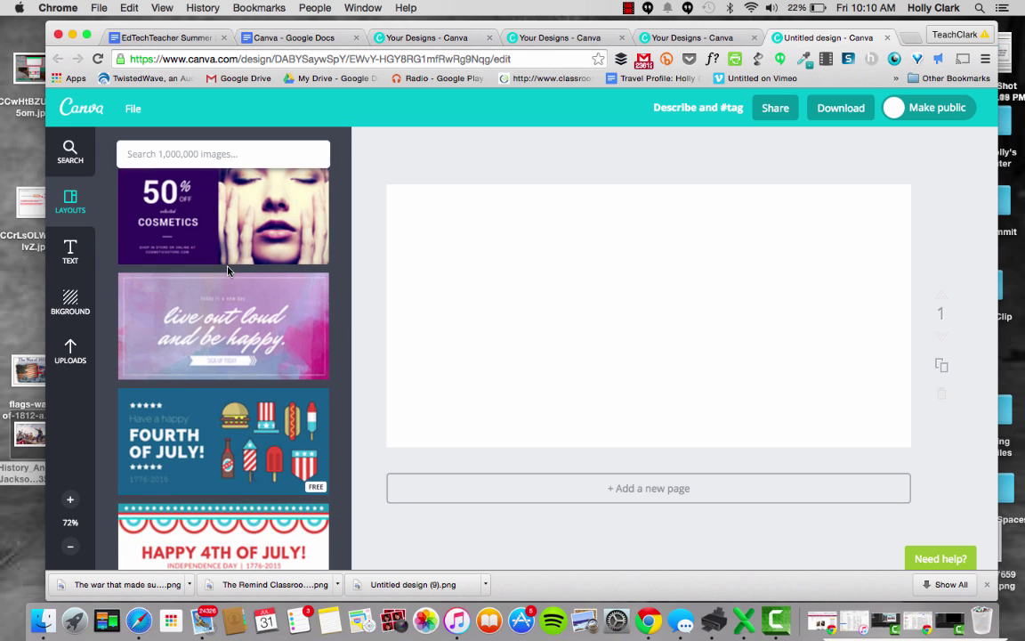
{"action": "scroll", "coordinate": [228, 271], "scroll_direction": "up", "scroll_amount": 20}
{"action": "scroll", "coordinate": [228, 271], "scroll_direction": "up", "scroll_amount": 15}
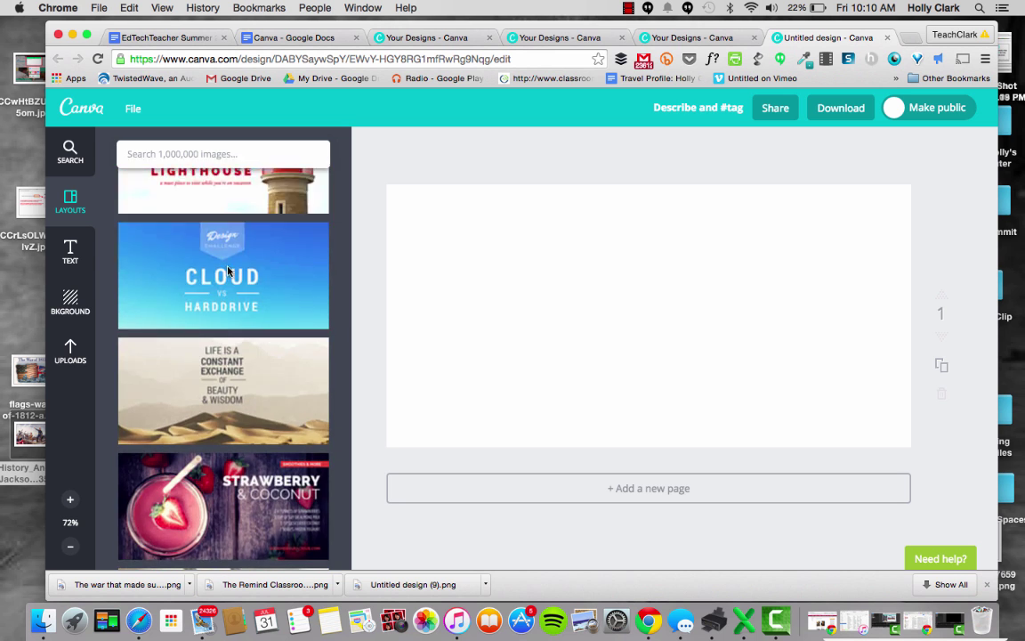
{"action": "scroll", "coordinate": [228, 271], "scroll_direction": "up", "scroll_amount": 2}
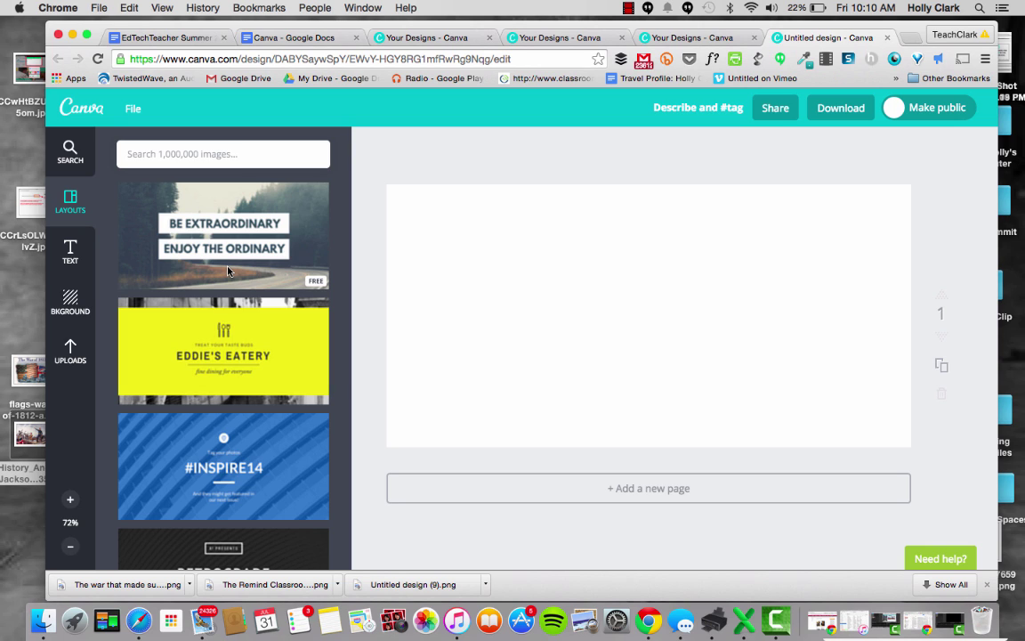
{"action": "mouse_move", "coordinate": [103, 332]}
{"action": "left_mouse_down"}
{"action": "mouse_move", "coordinate": [70, 347]}
{"action": "mouse_move", "coordinate": [86, 385]}
{"action": "mouse_move", "coordinate": [114, 364]}
{"action": "mouse_move", "coordinate": [92, 331]}
{"action": "mouse_move", "coordinate": [64, 380]}
{"action": "left_mouse_up"}
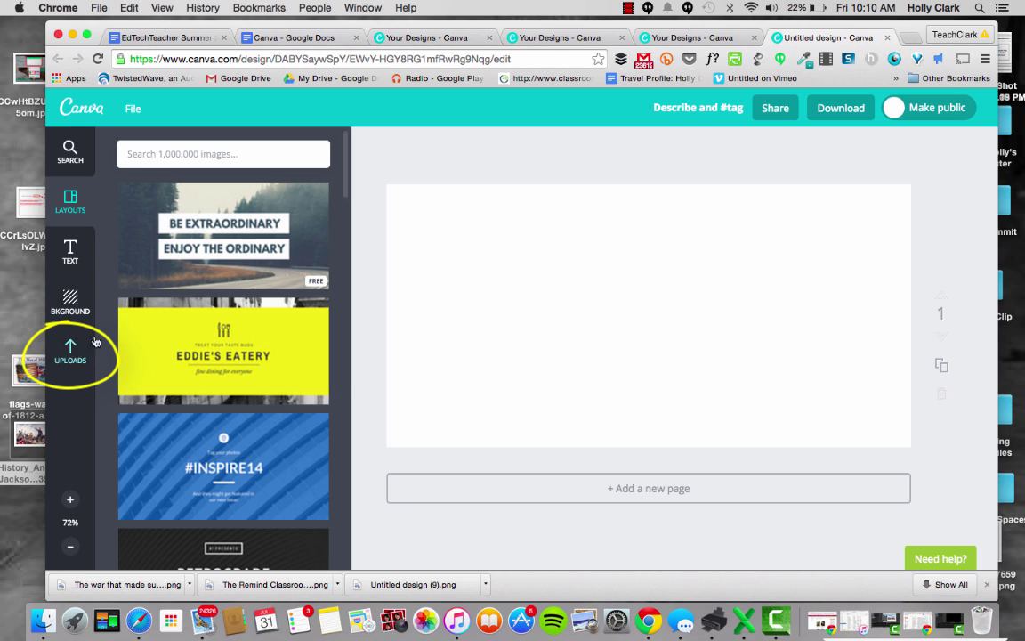
Upload the War of 1812 image from the desktop and place it on the page
{"action": "left_click", "coordinate": [71, 349]}
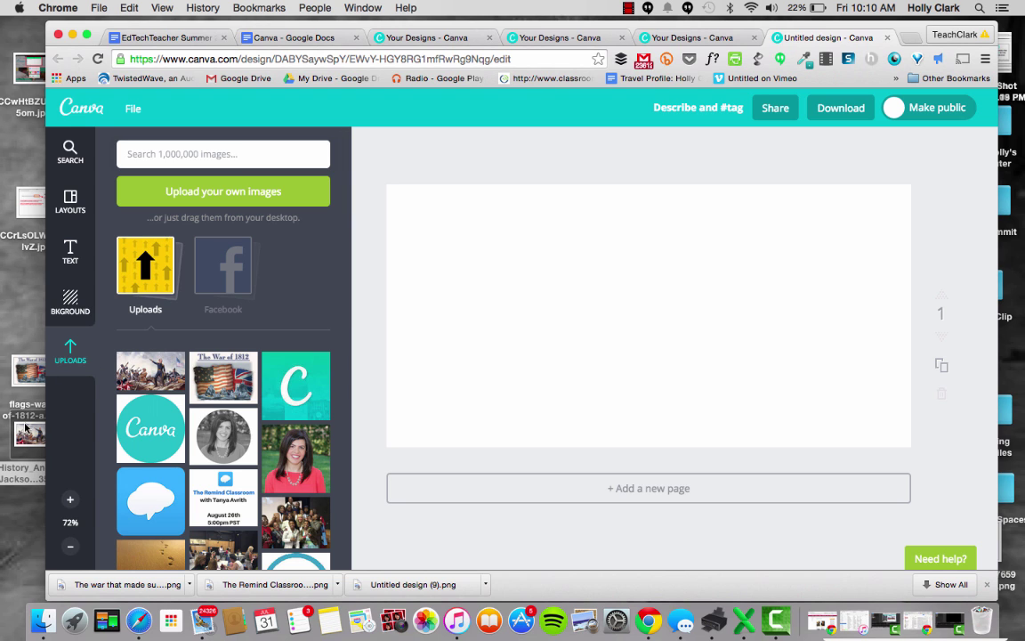
{"action": "left_click_drag", "start_coordinate": [26, 435], "coordinate": [165, 387]}
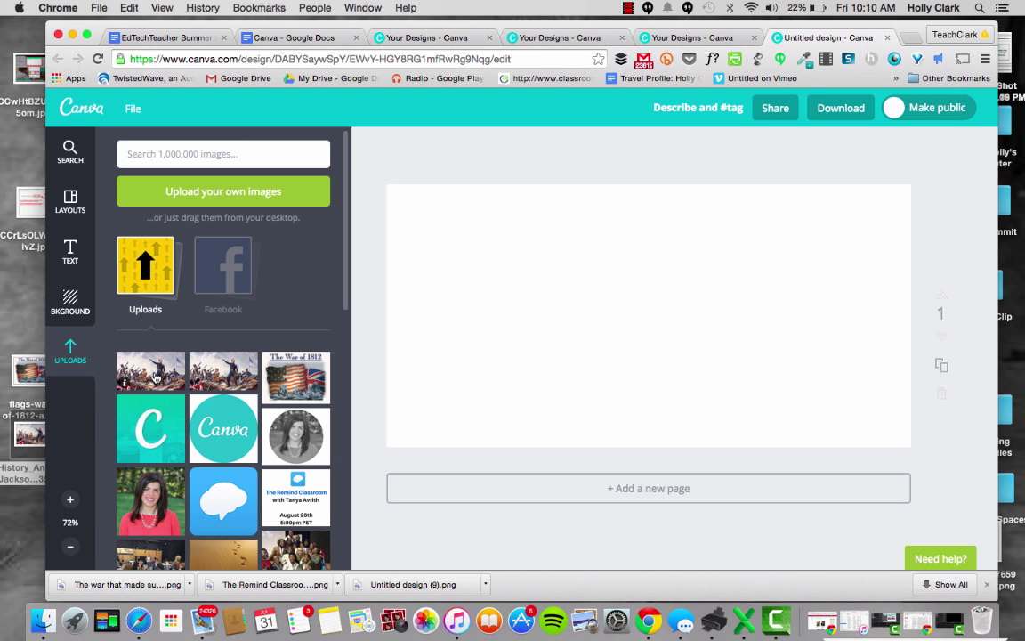
{"action": "left_click_drag", "start_coordinate": [294, 374], "coordinate": [508, 257]}
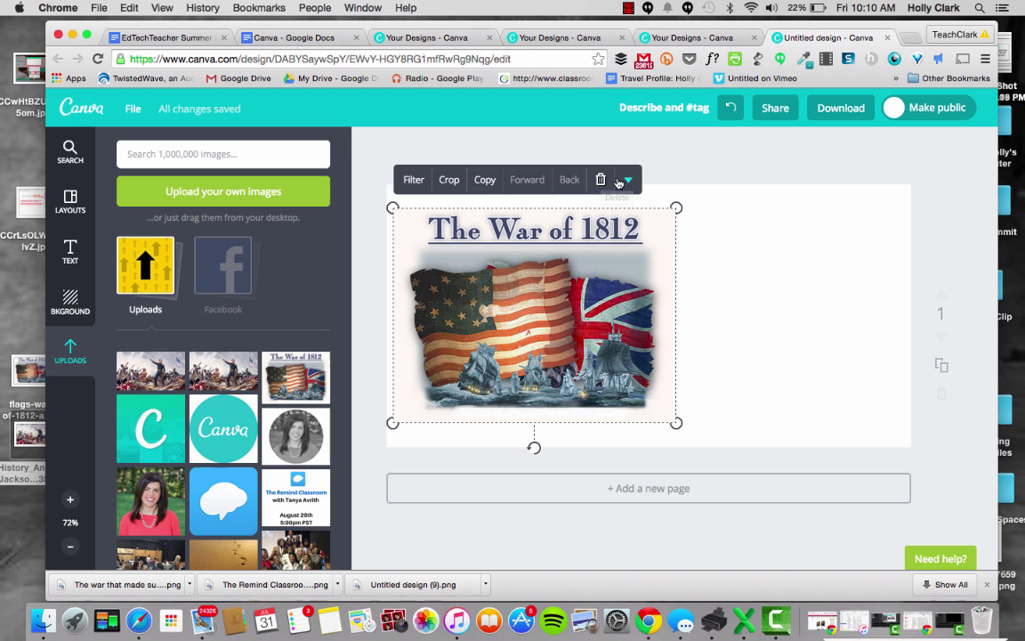
Swap the flag image for the battle painting, enlarged to span the full page width
{"action": "left_click", "coordinate": [602, 181]}
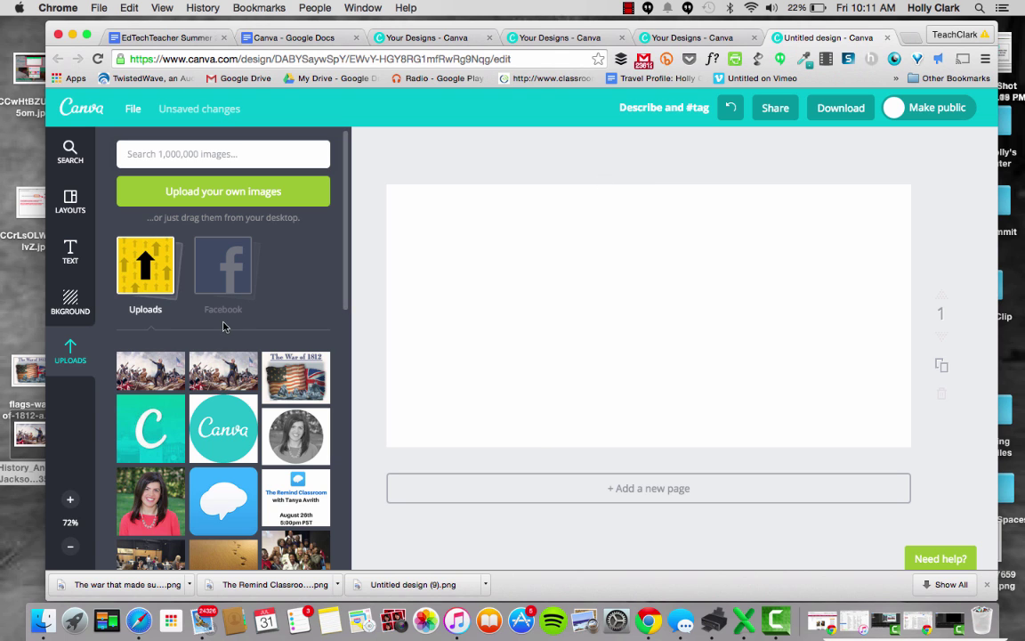
{"action": "left_click_drag", "start_coordinate": [151, 371], "coordinate": [544, 252]}
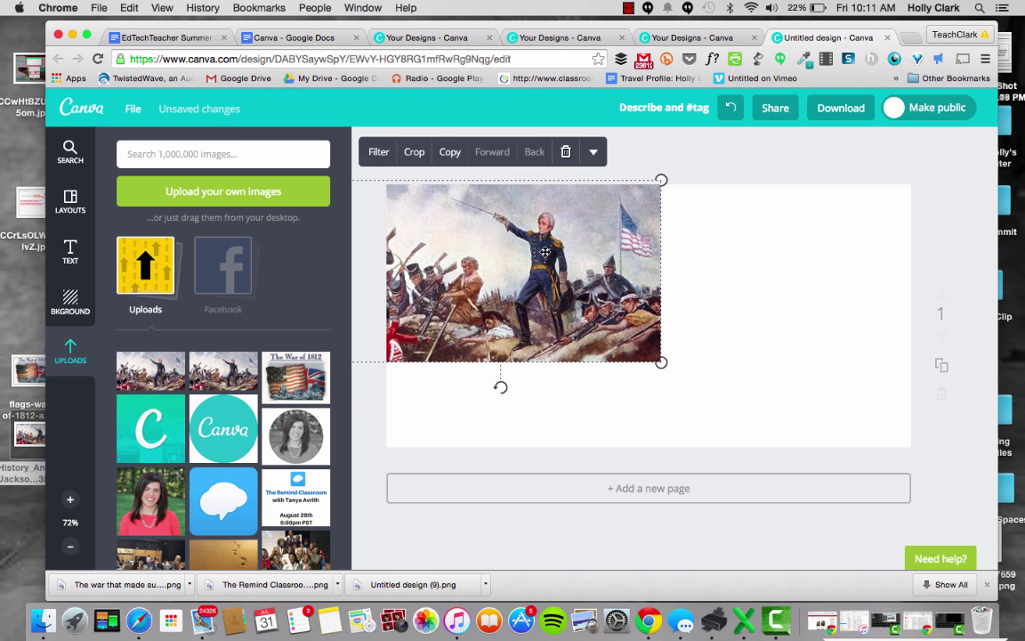
{"action": "left_click_drag", "start_coordinate": [661, 364], "coordinate": [789, 434]}
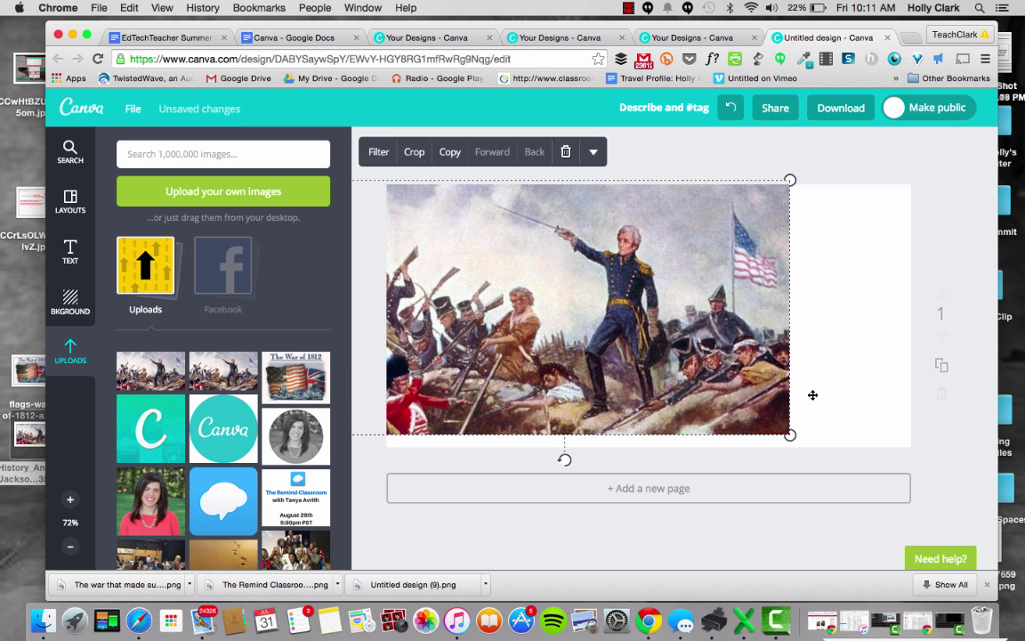
{"action": "left_click_drag", "start_coordinate": [760, 377], "coordinate": [655, 390]}
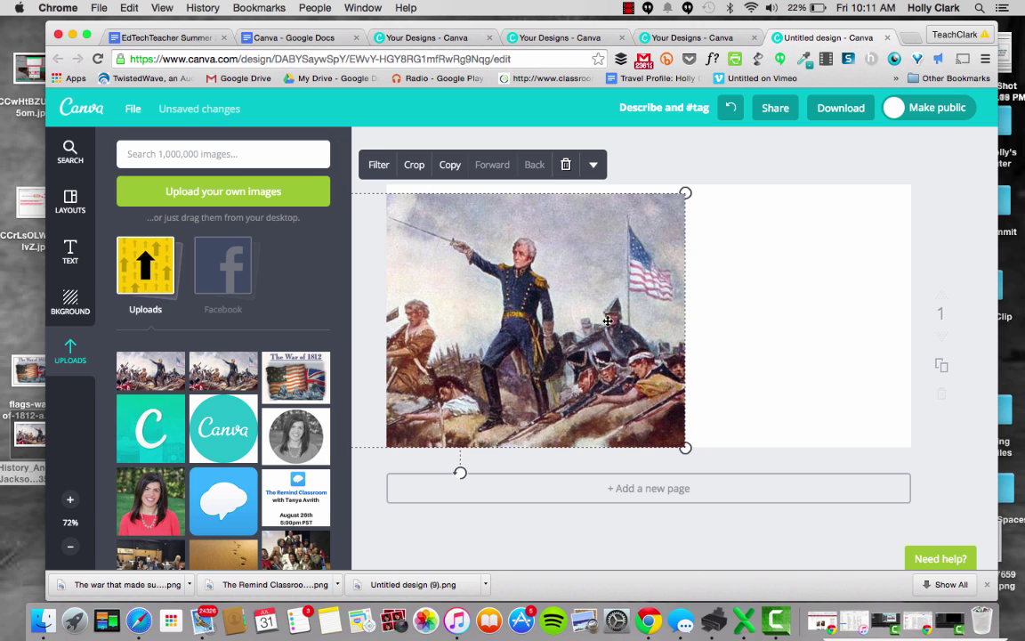
{"action": "left_click_drag", "start_coordinate": [548, 289], "coordinate": [698, 276]}
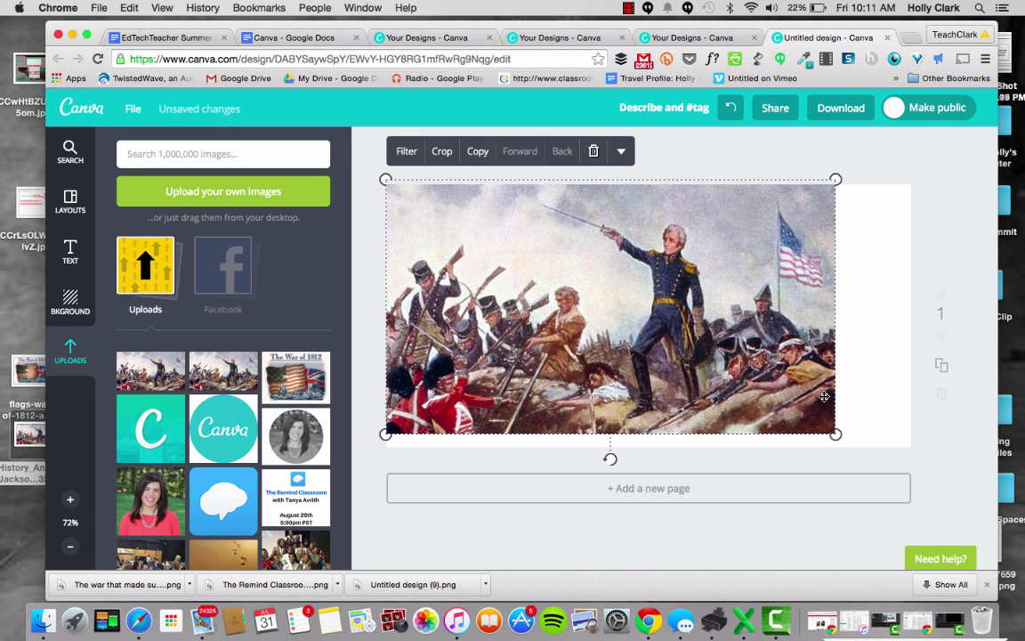
{"action": "left_click_drag", "start_coordinate": [835, 433], "coordinate": [930, 450]}
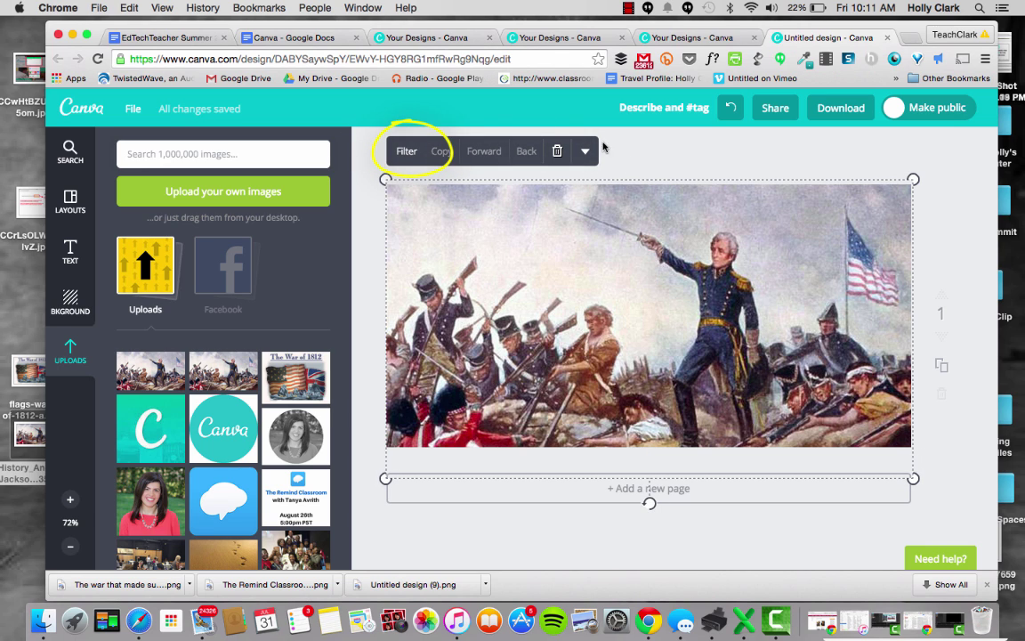
Apply the EPIC filter to the battle painting (brightness +6, contrast +20)
{"action": "left_click", "coordinate": [407, 153]}
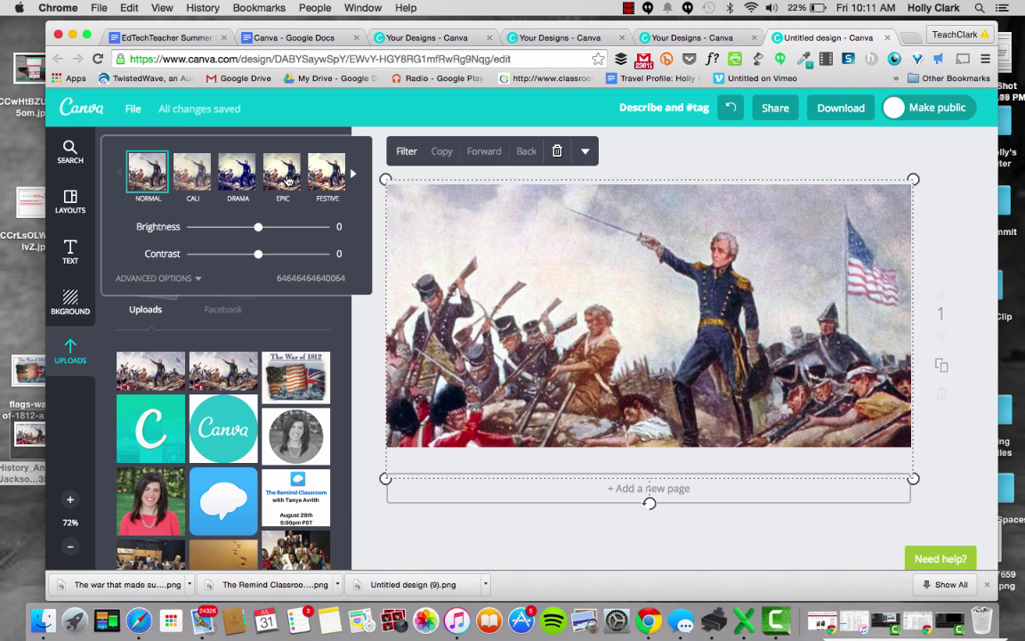
{"action": "left_click", "coordinate": [283, 173]}
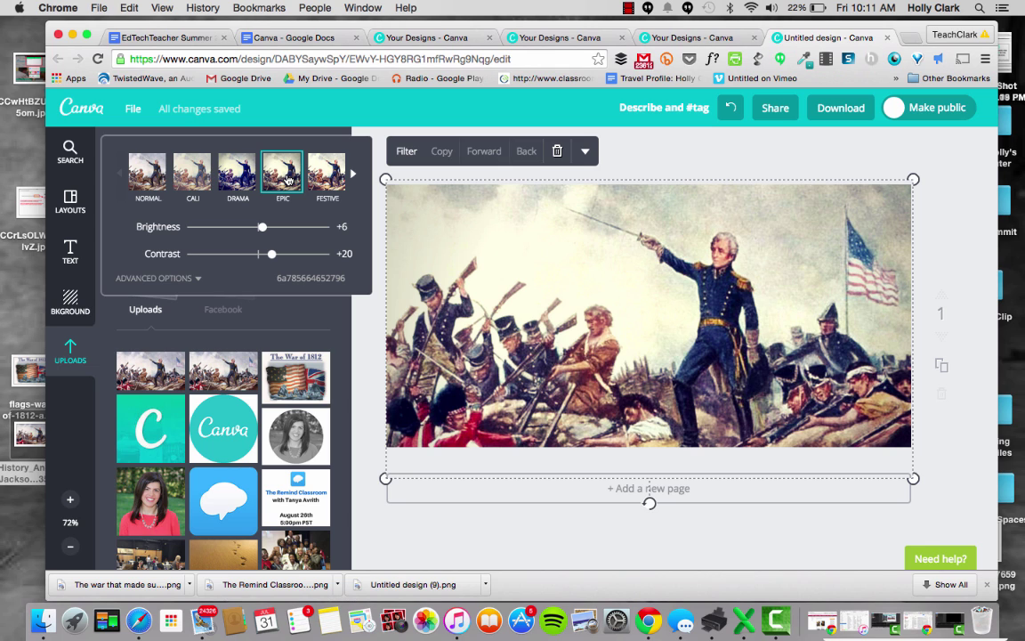
Blur the painting to +20 under Advanced Options and close the filter settings
{"action": "left_click", "coordinate": [199, 281]}
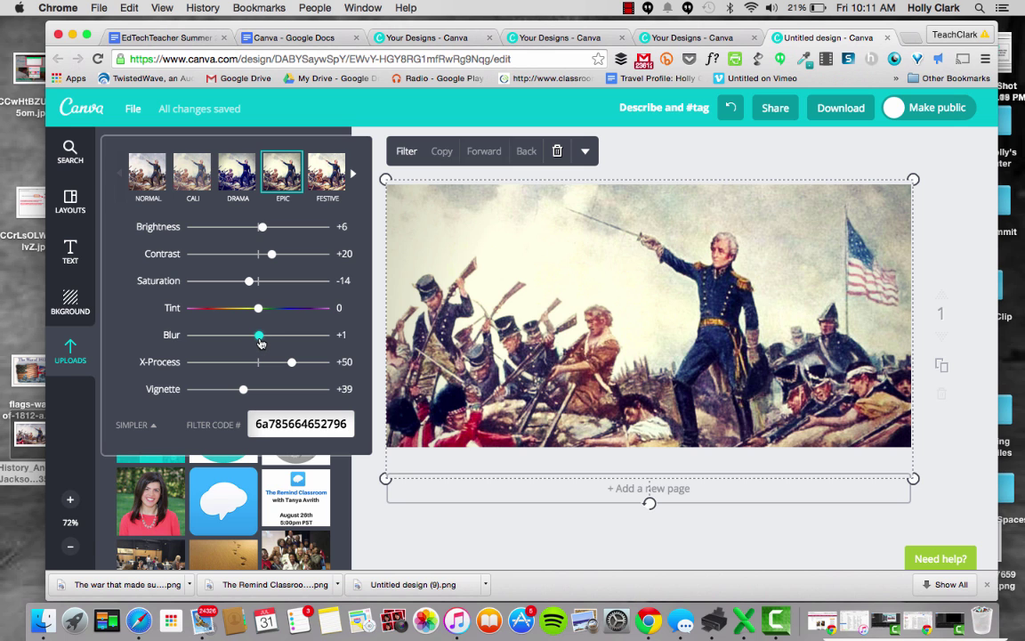
{"action": "mouse_move", "coordinate": [260, 343]}
{"action": "left_mouse_down"}
{"action": "mouse_move", "coordinate": [218, 341]}
{"action": "mouse_move", "coordinate": [274, 341]}
{"action": "left_mouse_up"}
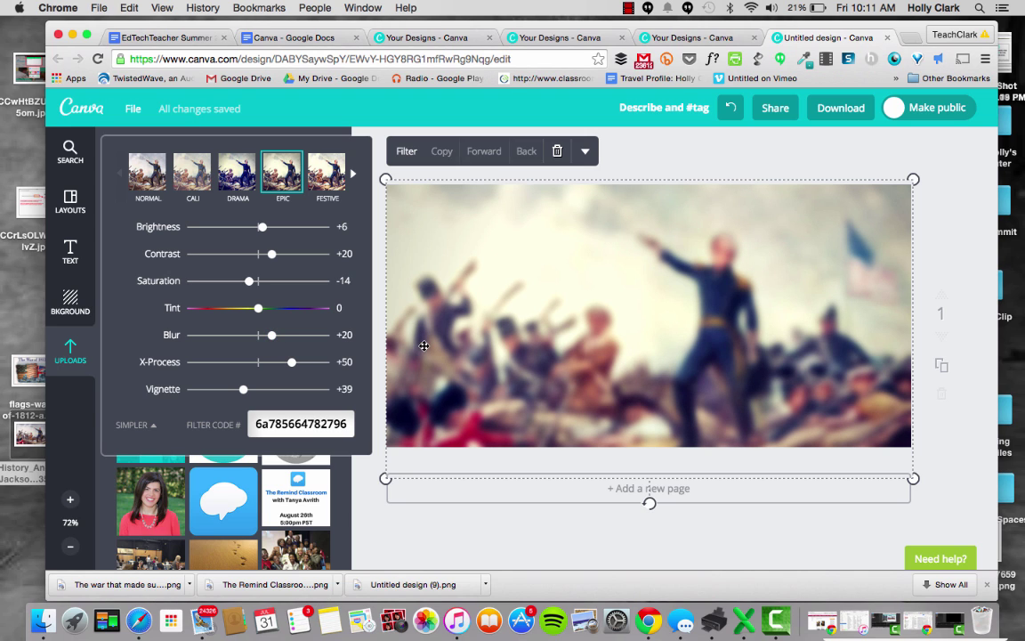
{"action": "left_click", "coordinate": [499, 356]}
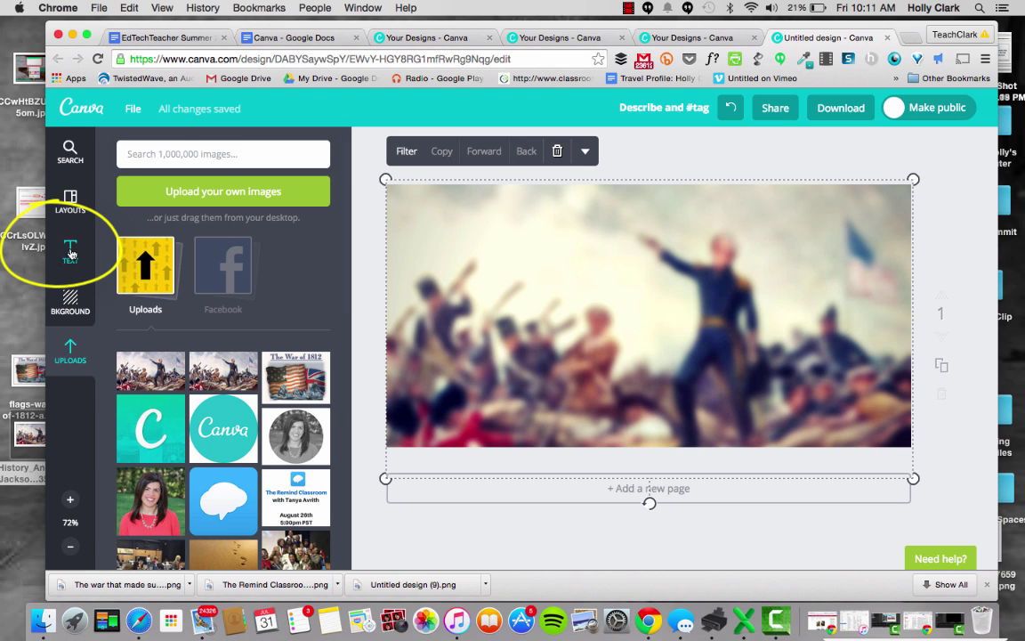
Show the Text panel and look through its heading, subtitle and styled text templates
{"action": "left_click", "coordinate": [72, 253]}
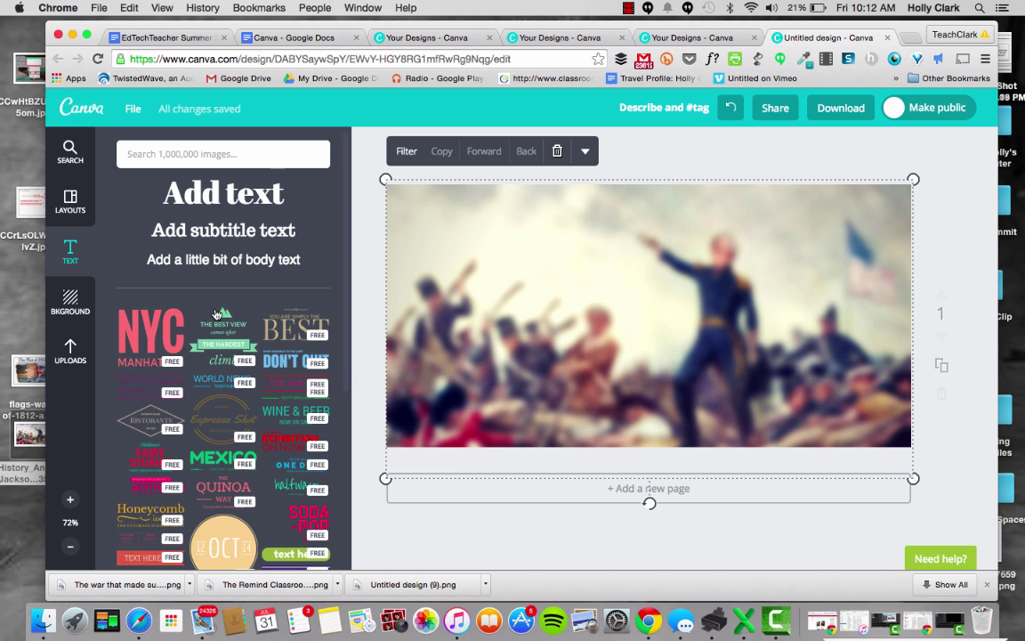
{"action": "scroll", "coordinate": [240, 338], "scroll_direction": "down", "scroll_amount": 5}
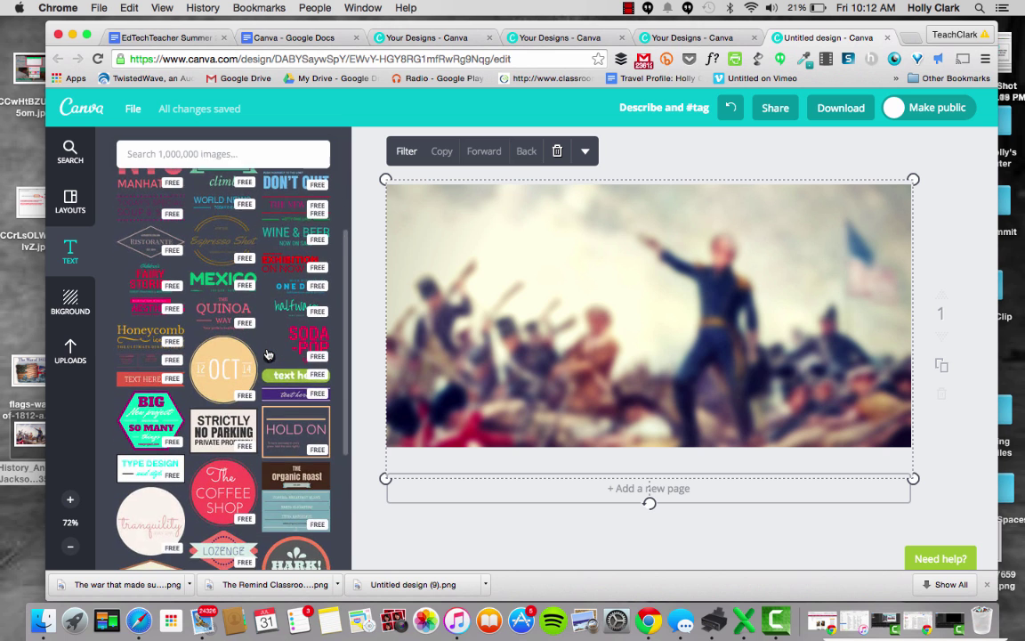
{"action": "scroll", "coordinate": [268, 355], "scroll_direction": "down", "scroll_amount": 3}
{"action": "scroll", "coordinate": [268, 355], "scroll_direction": "up", "scroll_amount": 3}
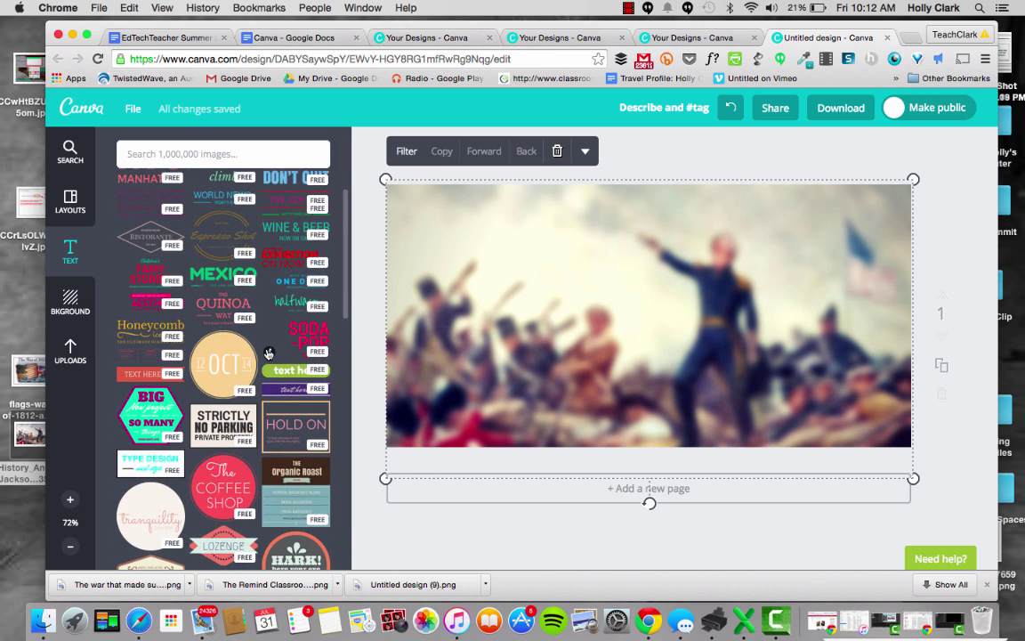
{"action": "scroll", "coordinate": [268, 355], "scroll_direction": "up", "scroll_amount": 3}
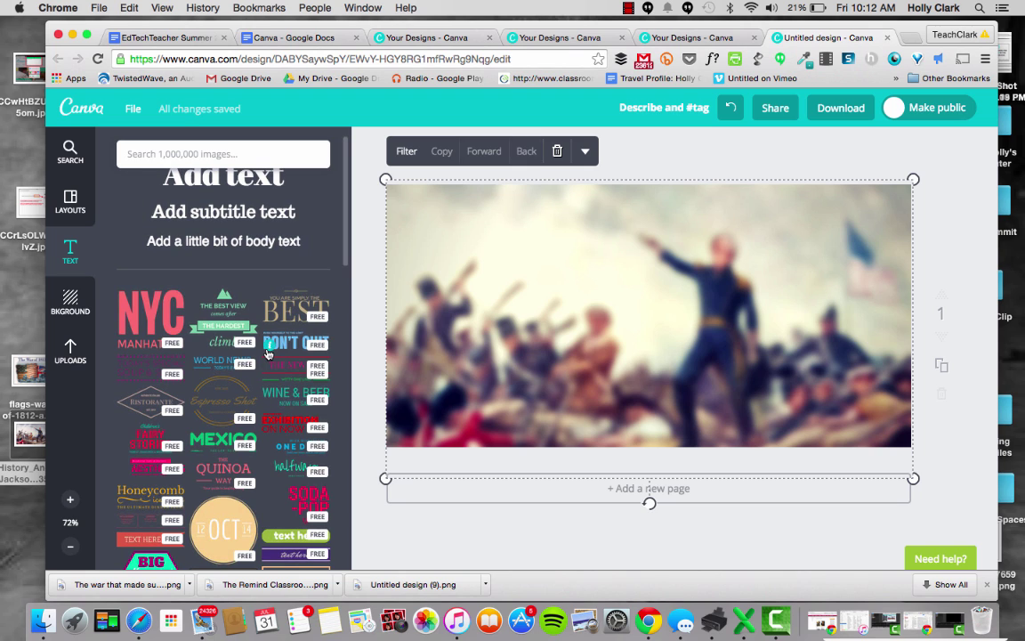
{"action": "scroll", "coordinate": [268, 354], "scroll_direction": "up", "scroll_amount": 1}
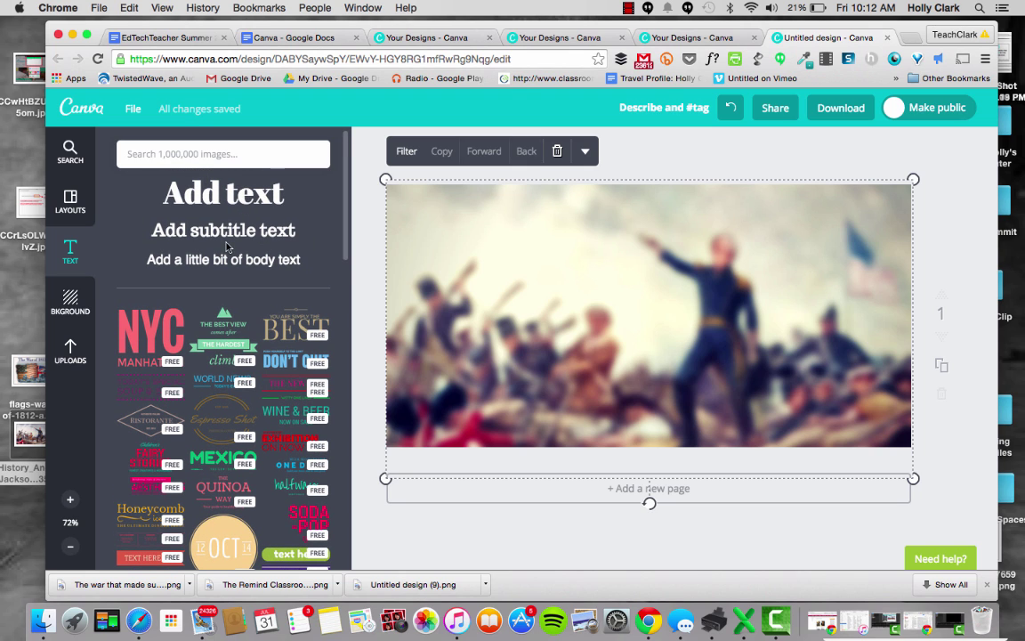
Add a top-left heading reading 'The war that kept us from being Canada' and select it
{"action": "left_click", "coordinate": [221, 195]}
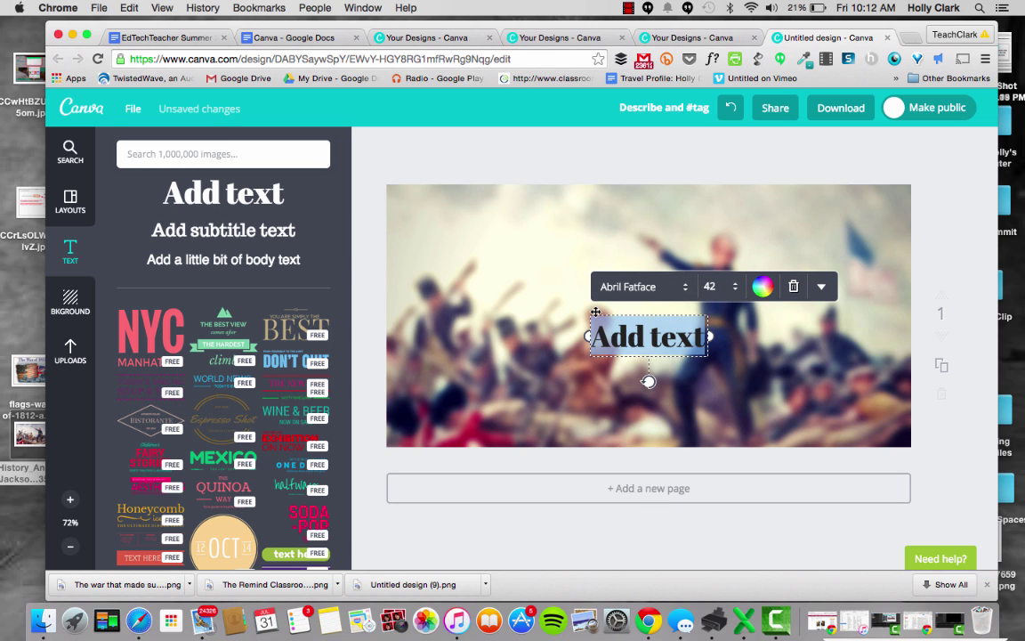
{"action": "left_click_drag", "start_coordinate": [591, 313], "coordinate": [456, 229]}
{"action": "type", "text": "The "}
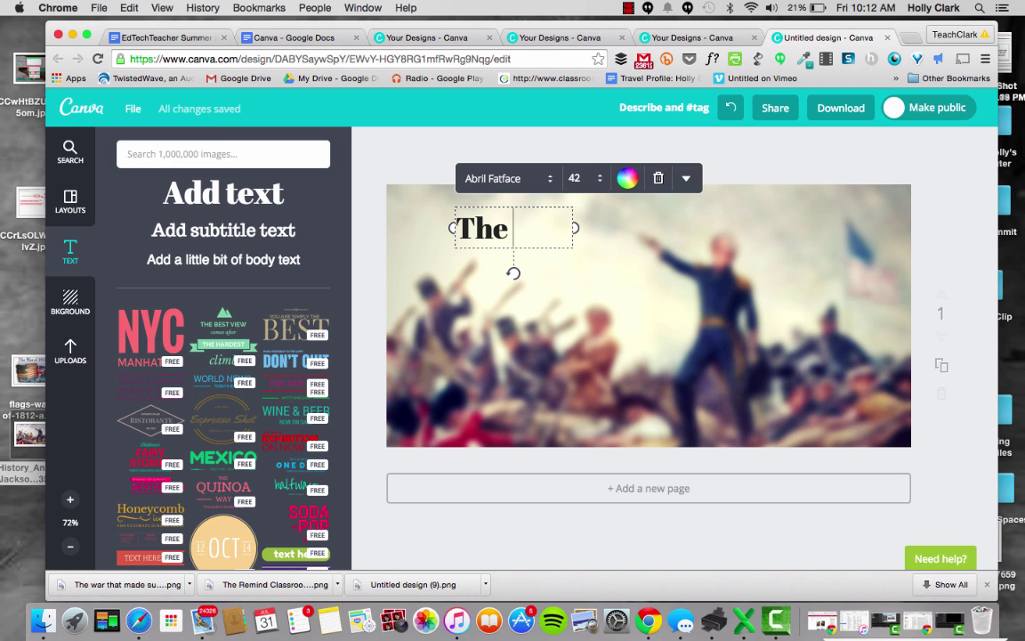
{"action": "type", "text": "war that"}
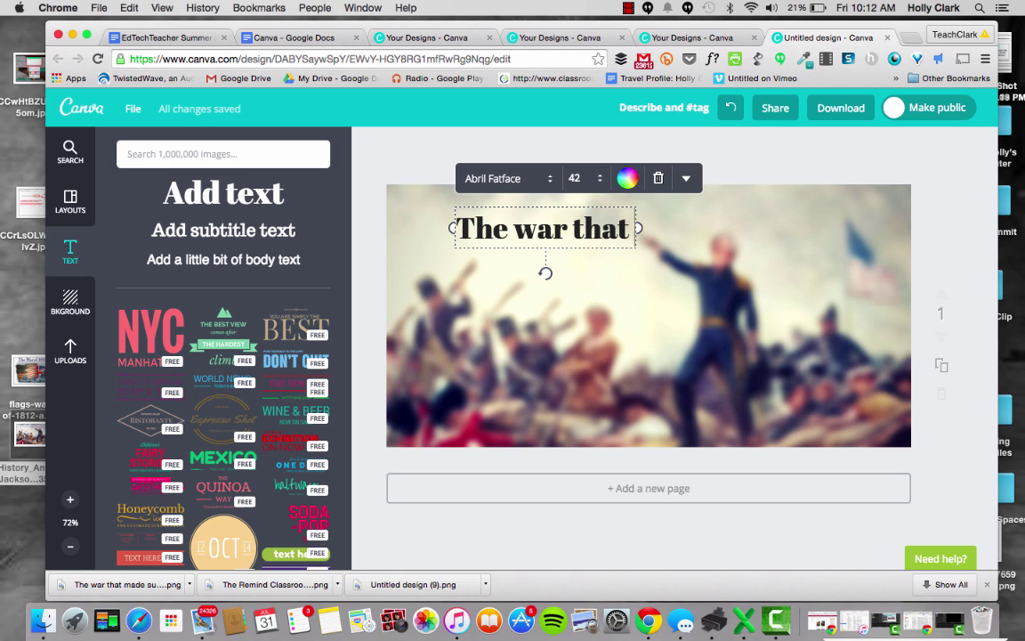
{"action": "type", "text": " kept us fr"}
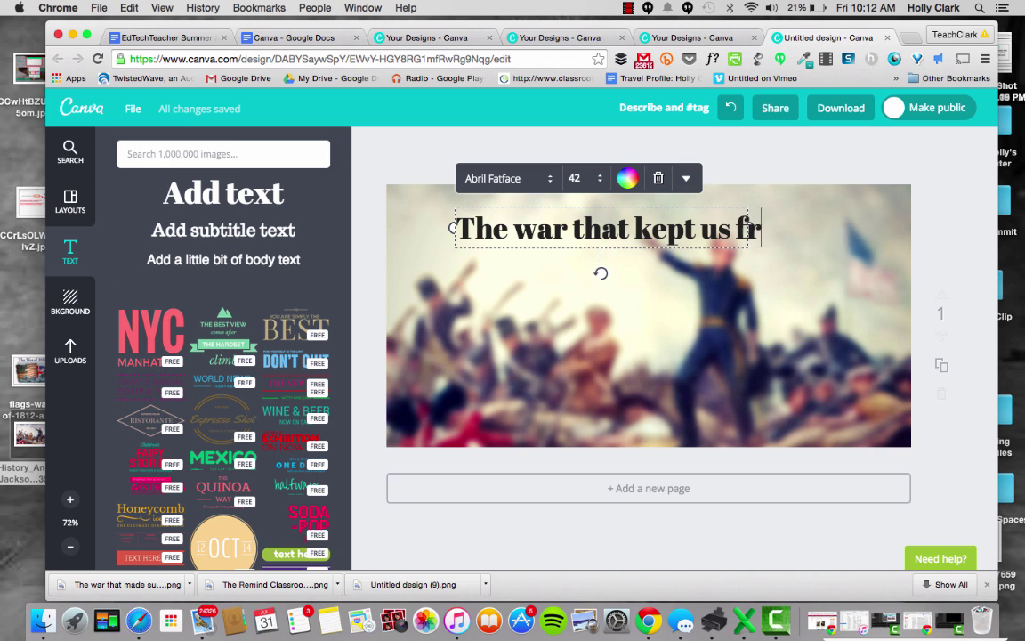
{"action": "type", "text": "om being Can"}
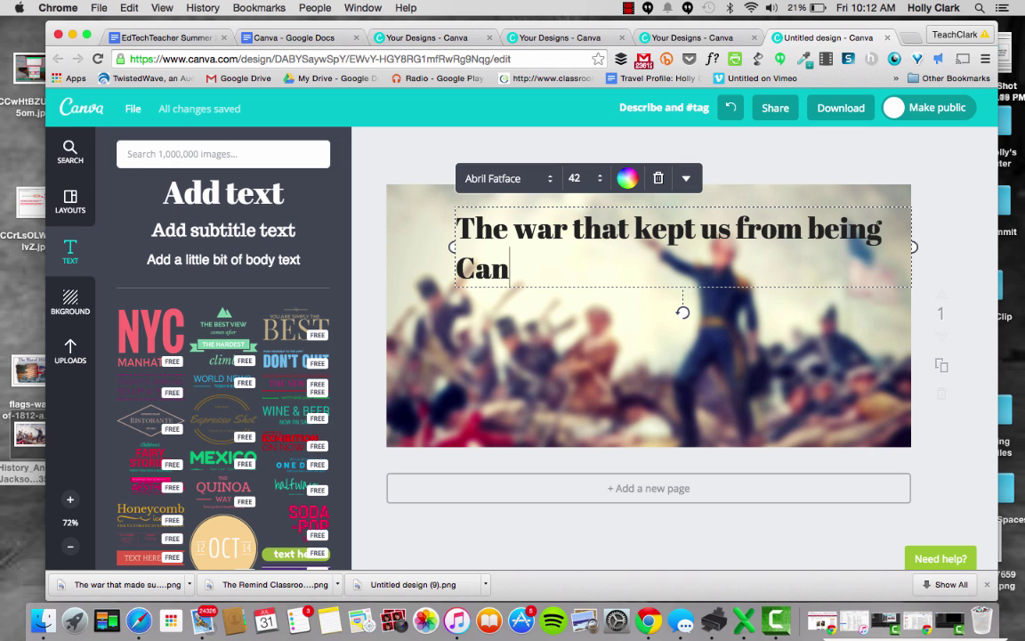
{"action": "type", "text": "ada"}
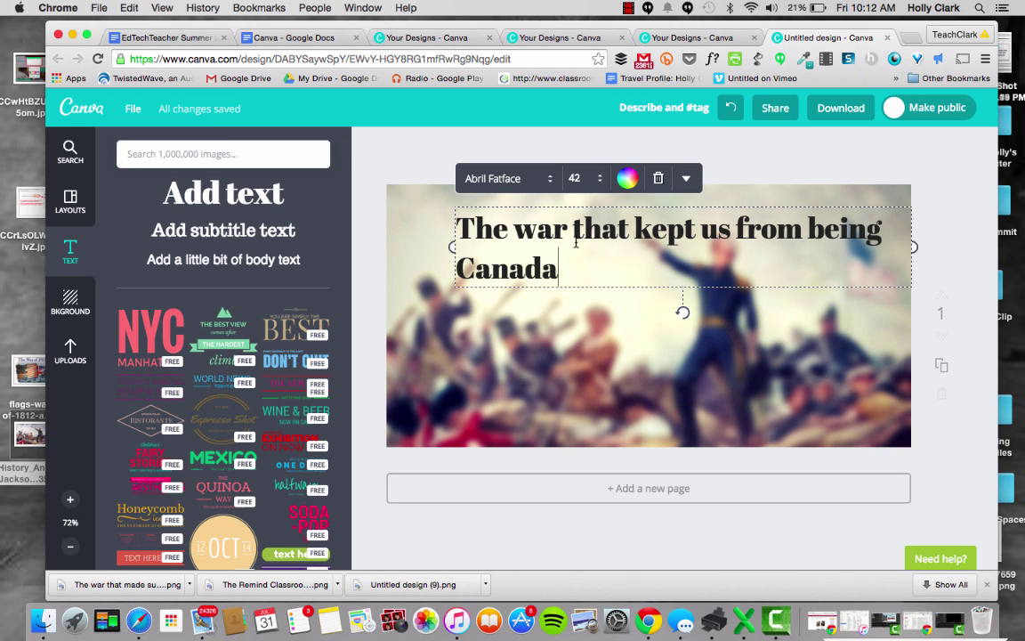
{"action": "left_click_drag", "start_coordinate": [560, 268], "coordinate": [455, 228]}
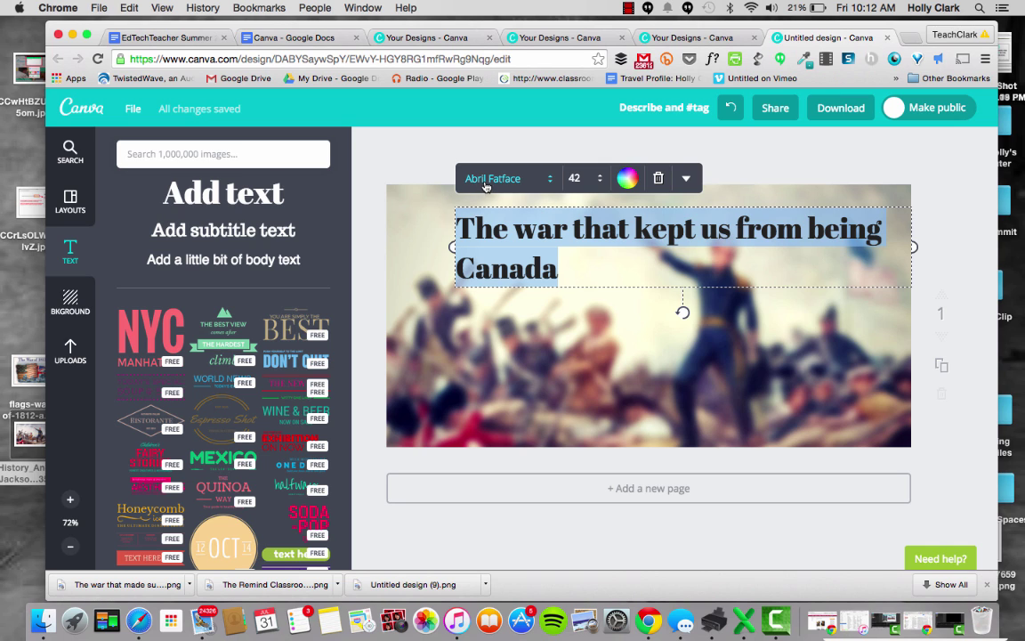
Try the Cantora One font on the headline
{"action": "left_click", "coordinate": [551, 182]}
{"action": "scroll", "coordinate": [552, 320], "scroll_direction": "down", "scroll_amount": 5}
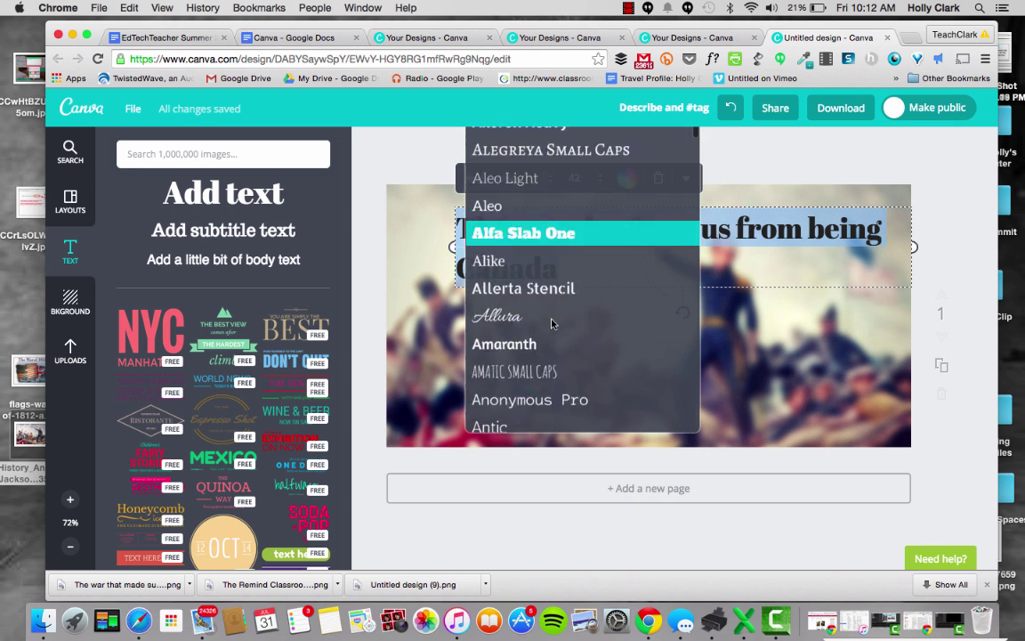
{"action": "scroll", "coordinate": [552, 323], "scroll_direction": "down", "scroll_amount": 1}
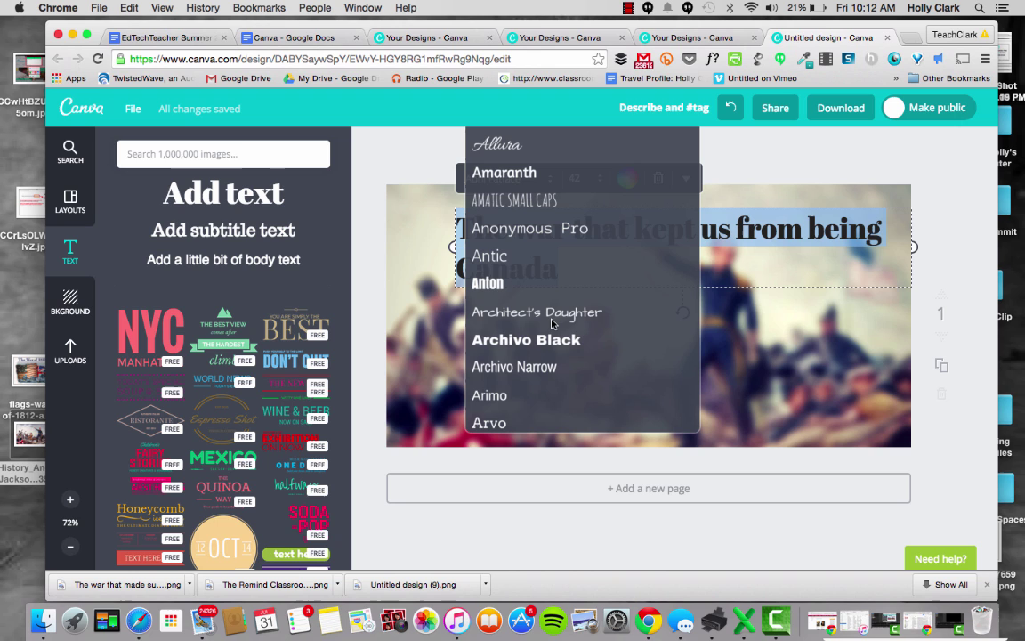
{"action": "scroll", "coordinate": [551, 329], "scroll_direction": "down", "scroll_amount": 5}
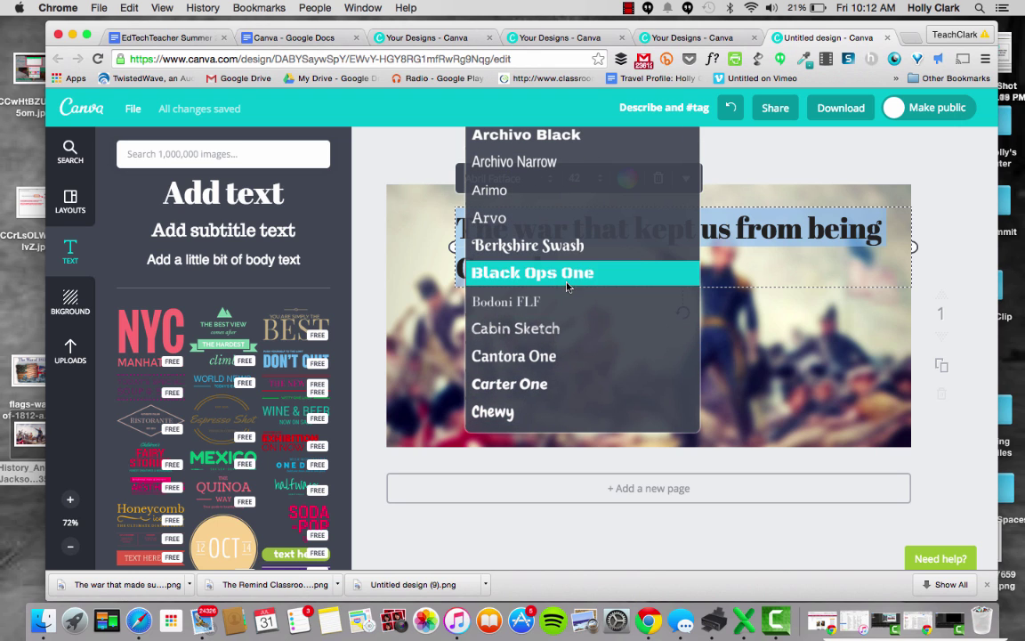
{"action": "left_click", "coordinate": [561, 358]}
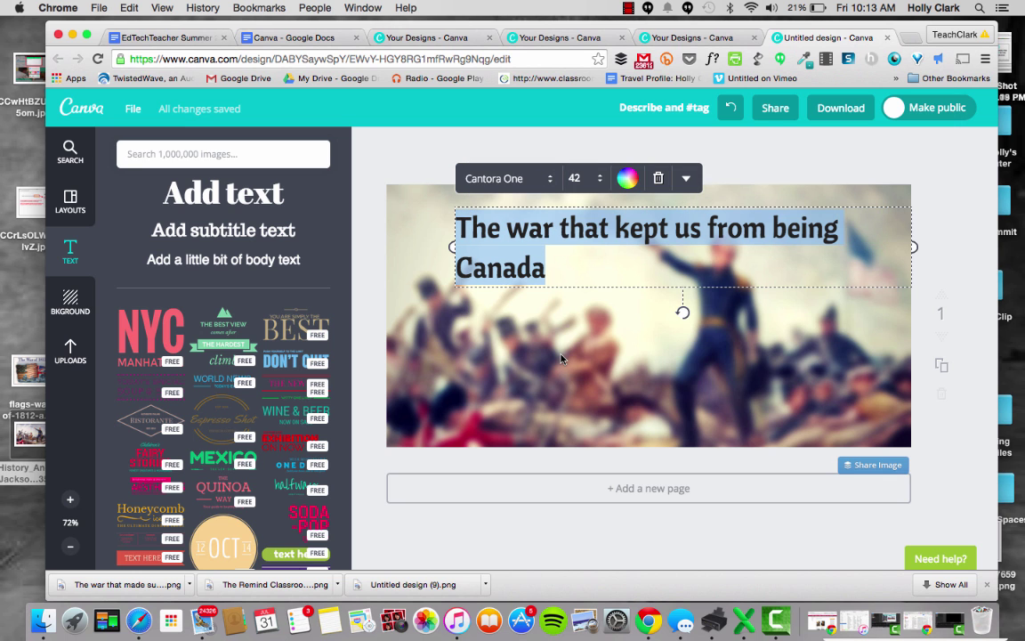
Switch the headline to Raleway Heavy and widen its box so it wraps after 'being'
{"action": "left_click", "coordinate": [499, 178]}
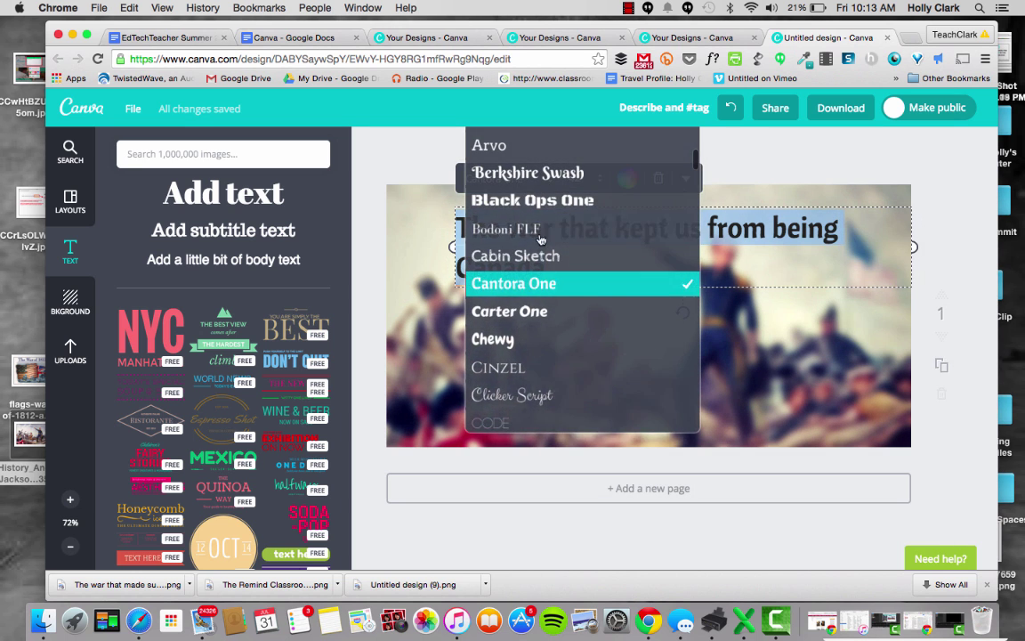
{"action": "scroll", "coordinate": [555, 427], "scroll_direction": "down", "scroll_amount": 10}
{"action": "scroll", "coordinate": [556, 430], "scroll_direction": "down", "scroll_amount": 15}
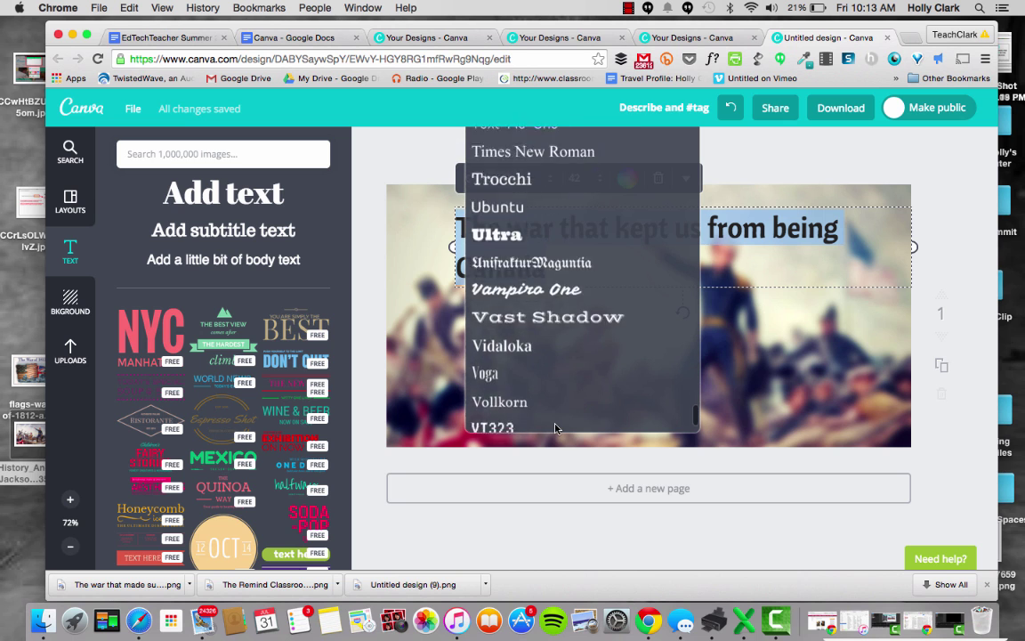
{"action": "scroll", "coordinate": [555, 430], "scroll_direction": "up", "scroll_amount": 5}
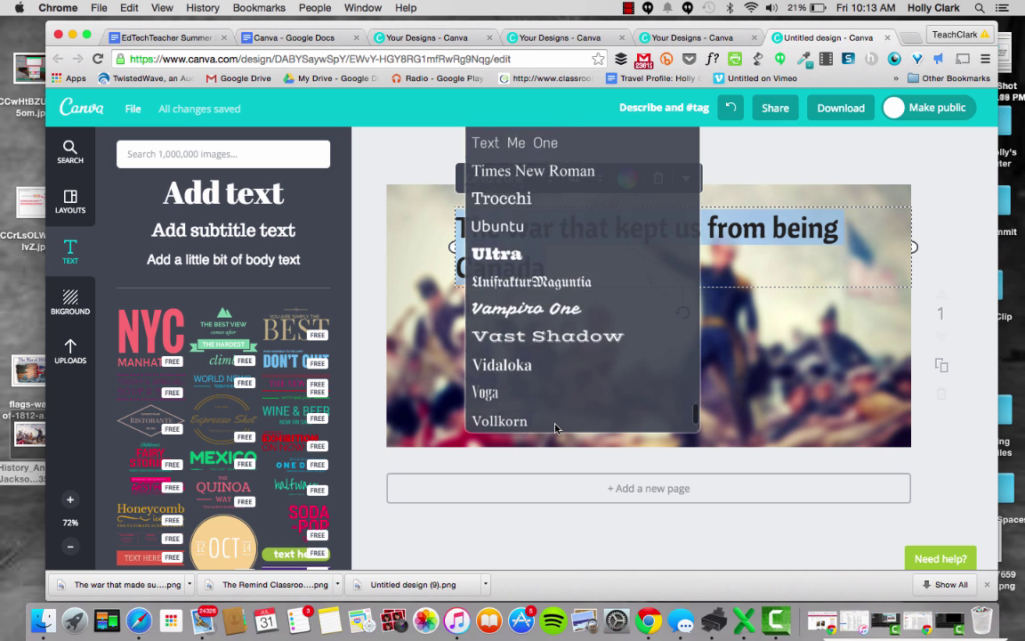
{"action": "scroll", "coordinate": [556, 429], "scroll_direction": "up", "scroll_amount": 5}
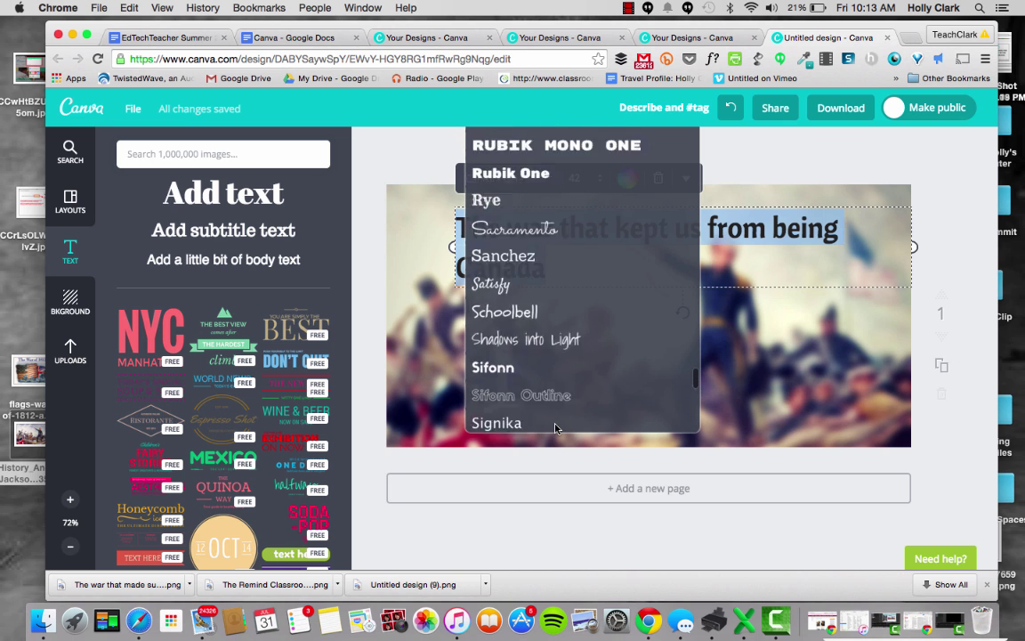
{"action": "scroll", "coordinate": [555, 429], "scroll_direction": "up", "scroll_amount": 2}
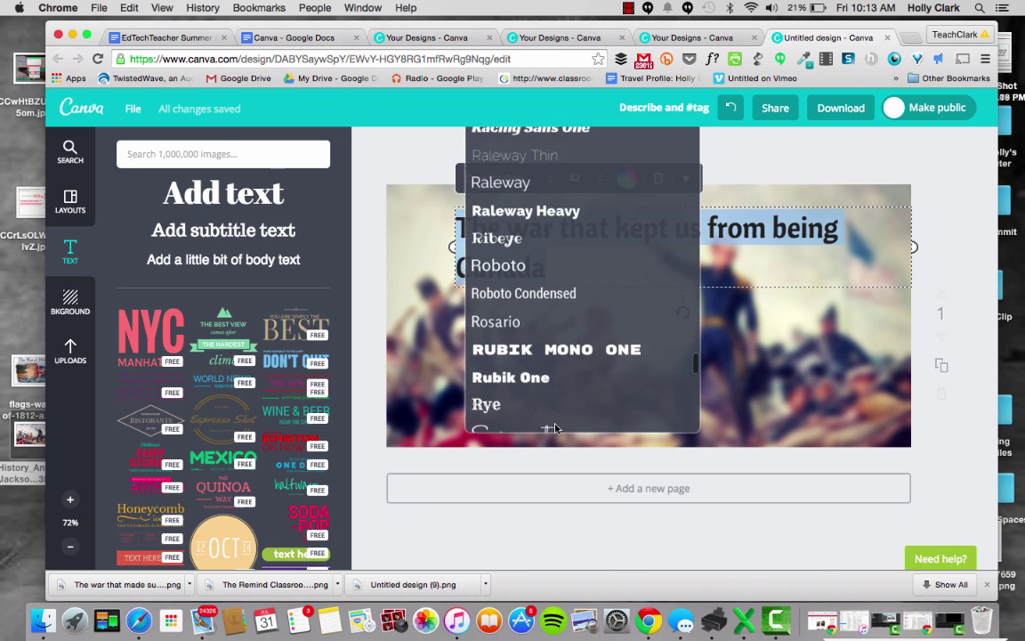
{"action": "left_click", "coordinate": [585, 214]}
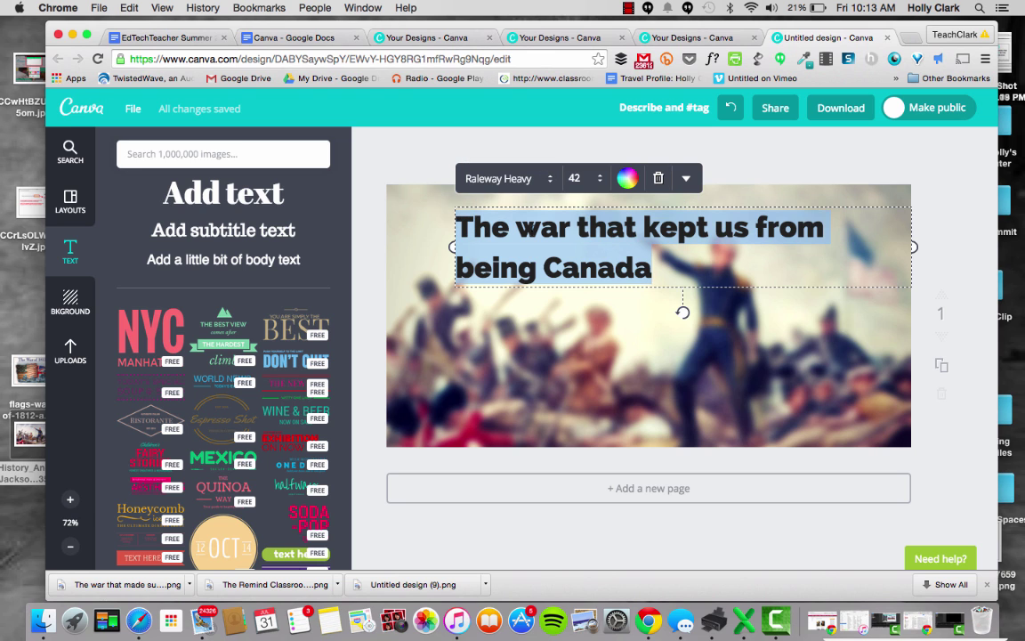
{"action": "left_click_drag", "start_coordinate": [450, 251], "coordinate": [401, 248]}
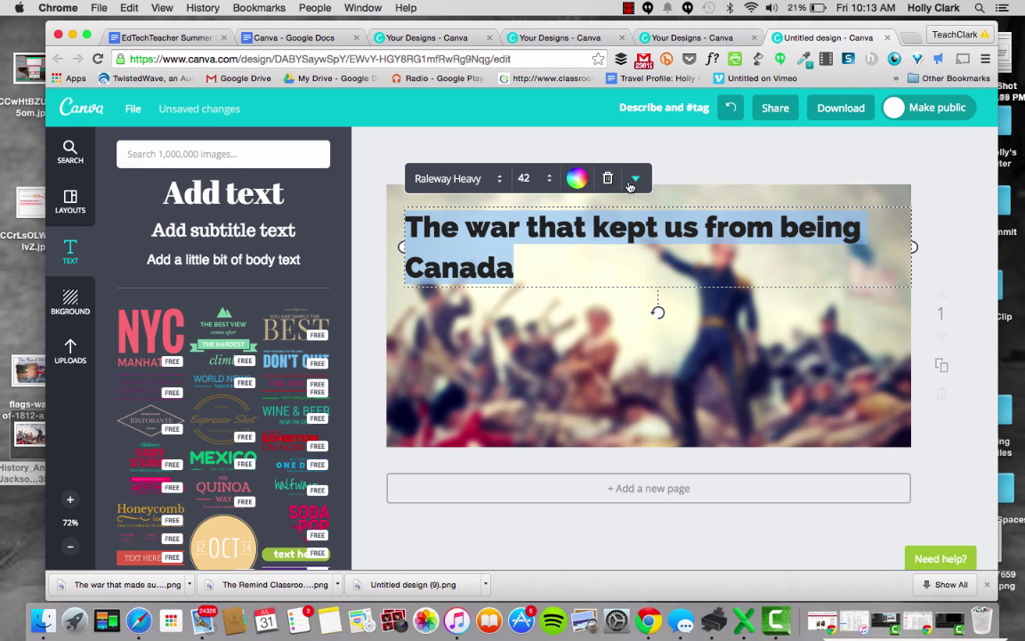
Centre-align the headline and drag it up toward the painting's top edge
{"action": "left_click", "coordinate": [636, 179]}
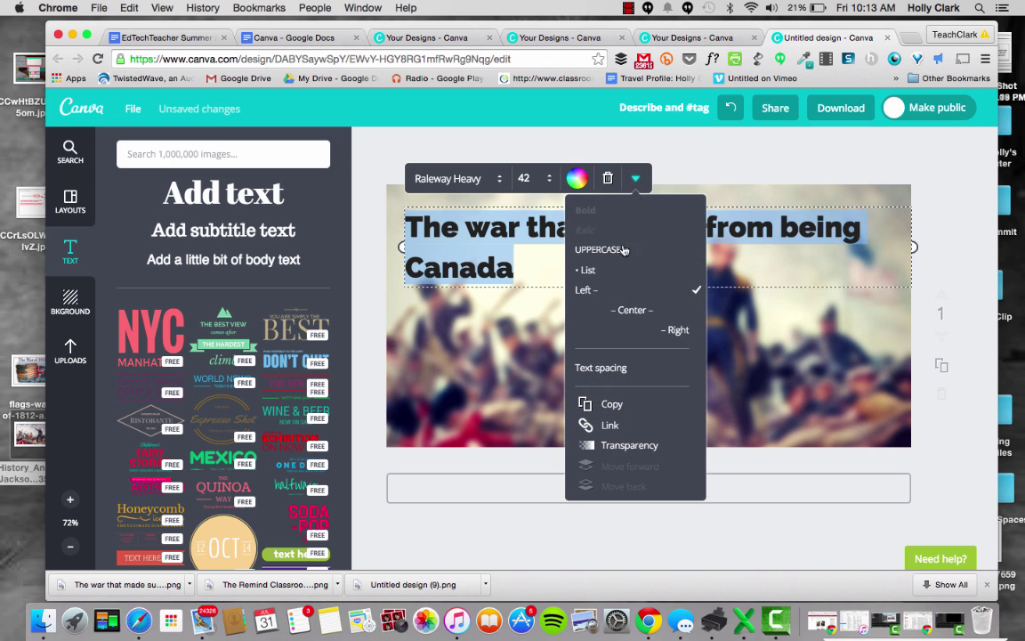
{"action": "left_click", "coordinate": [639, 310]}
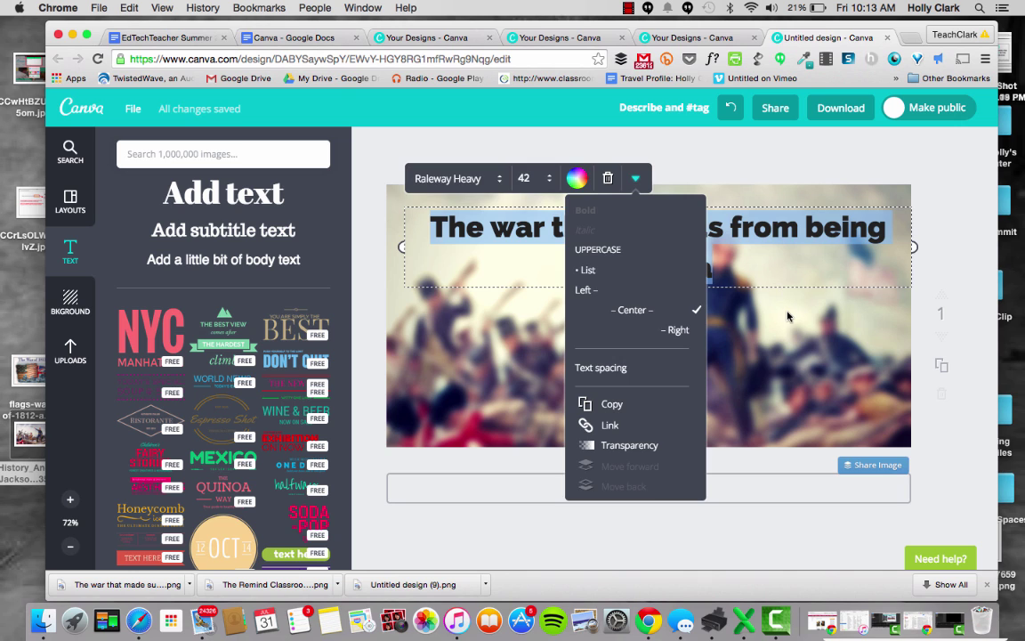
{"action": "left_click", "coordinate": [711, 286]}
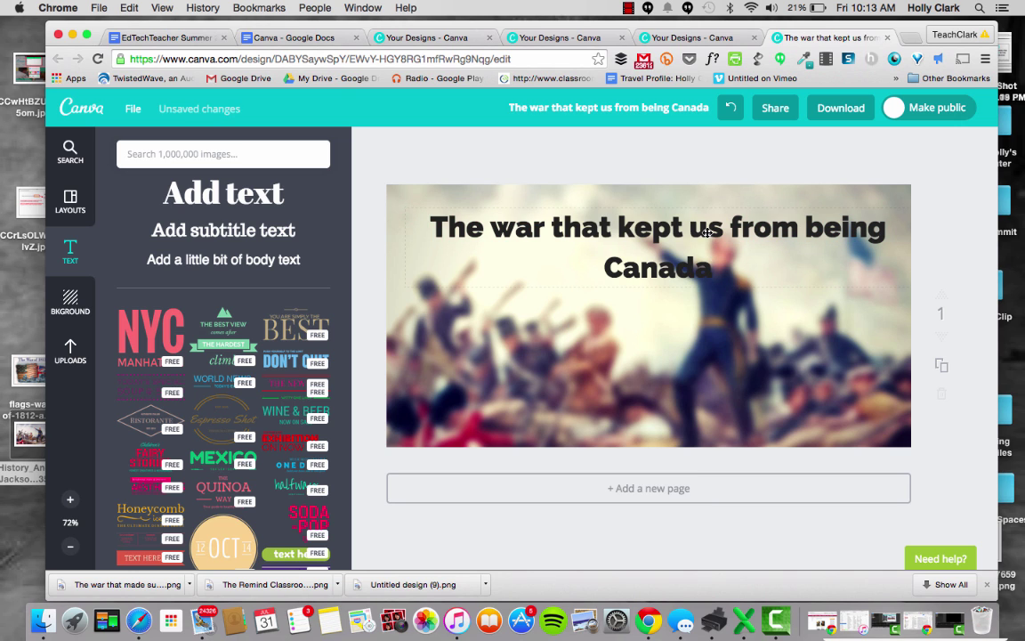
{"action": "left_click_drag", "start_coordinate": [707, 233], "coordinate": [700, 217]}
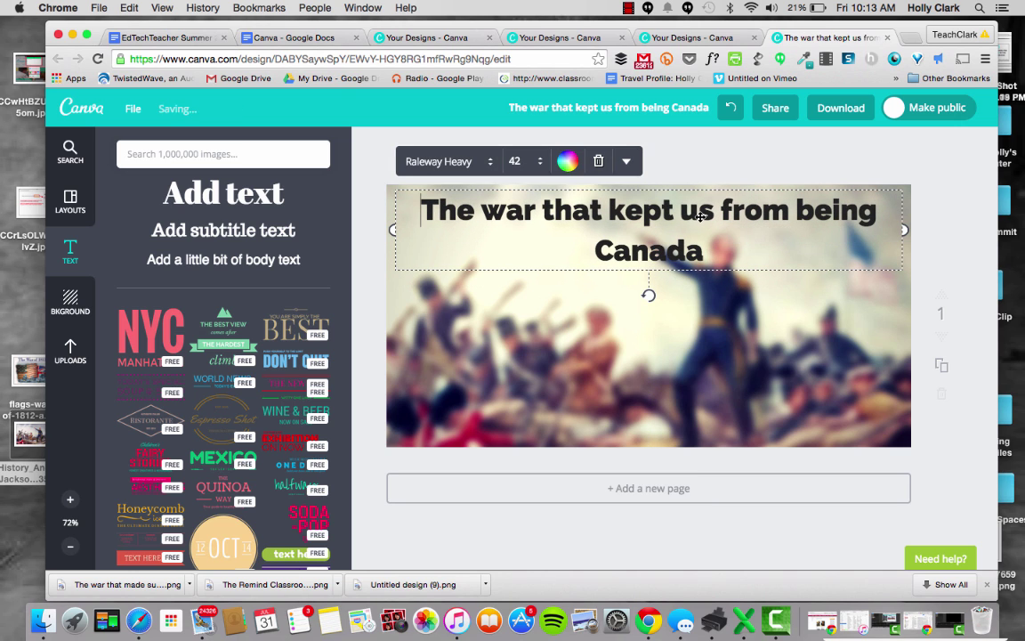
Enlarge the headline to font size 56 so it wraps onto two lines
{"action": "left_click", "coordinate": [516, 161]}
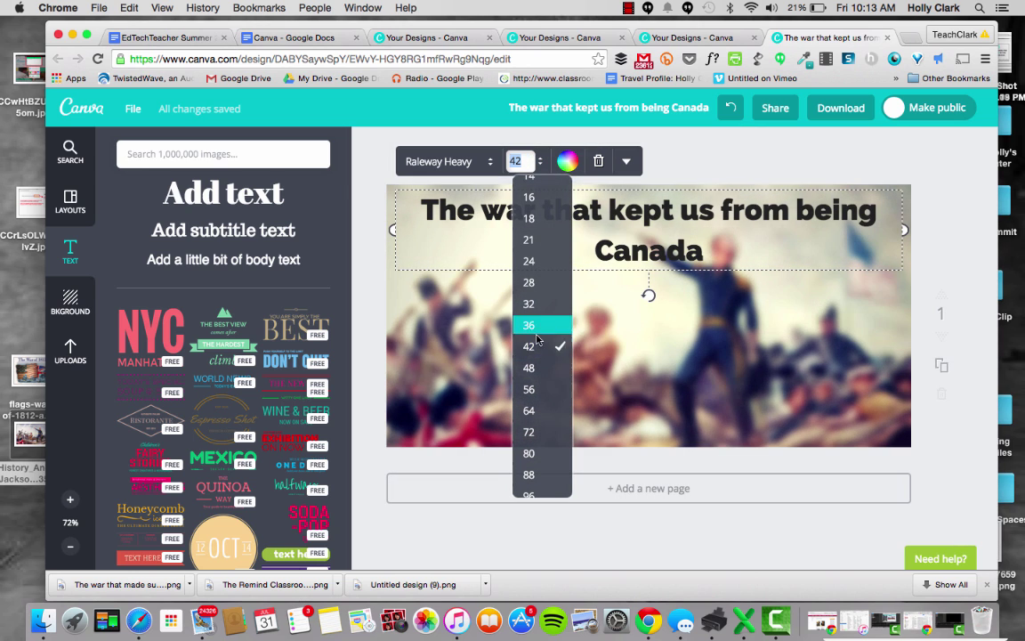
{"action": "left_click", "coordinate": [532, 389]}
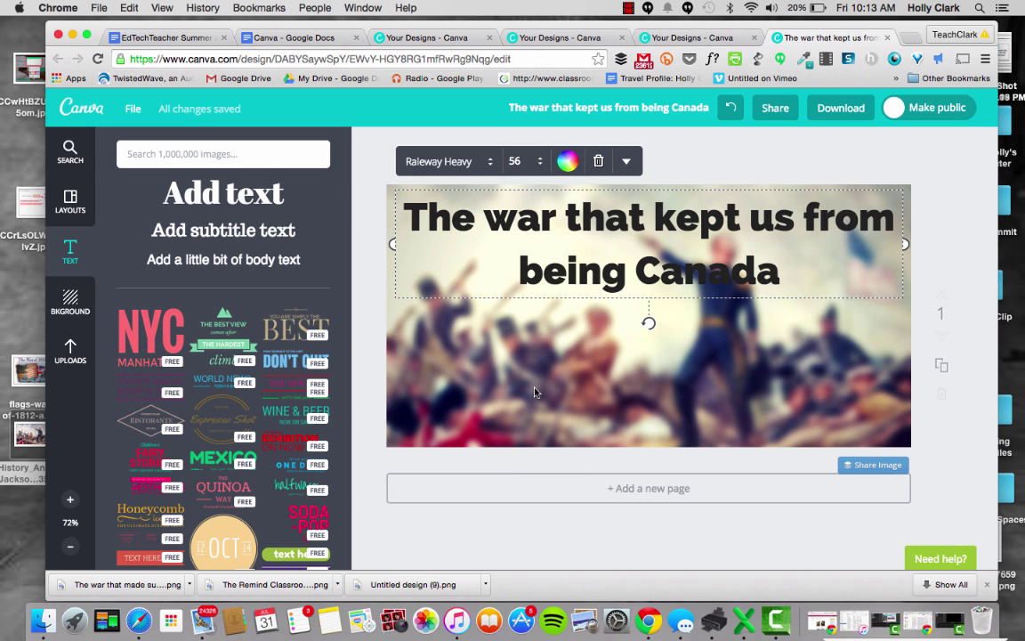
{"action": "left_click", "coordinate": [589, 353]}
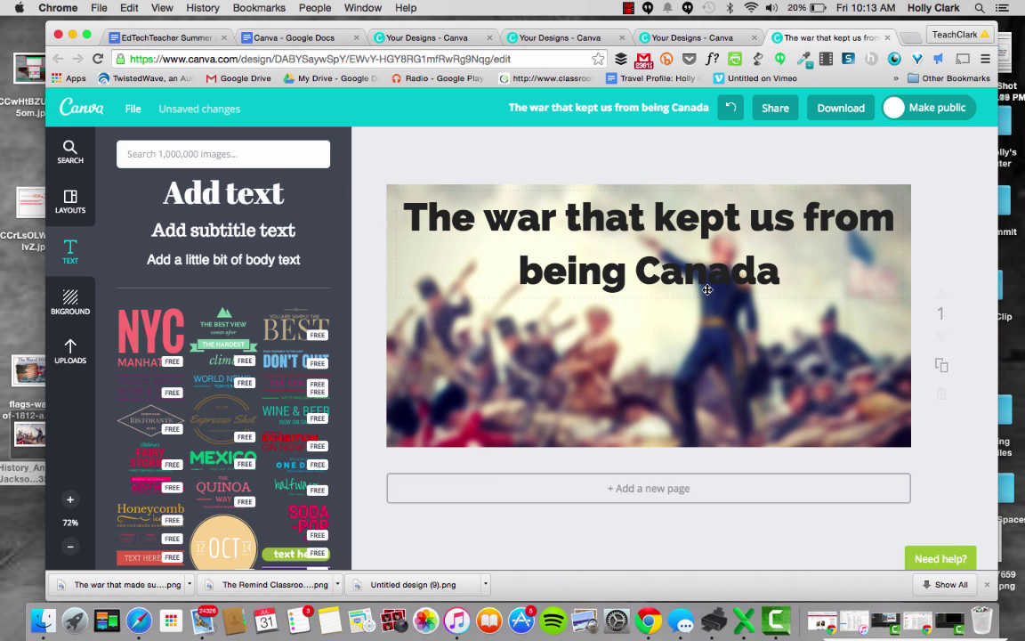
Nudge the headline slightly up-left and bring up the element category tiles
{"action": "left_click_drag", "start_coordinate": [703, 283], "coordinate": [694, 278]}
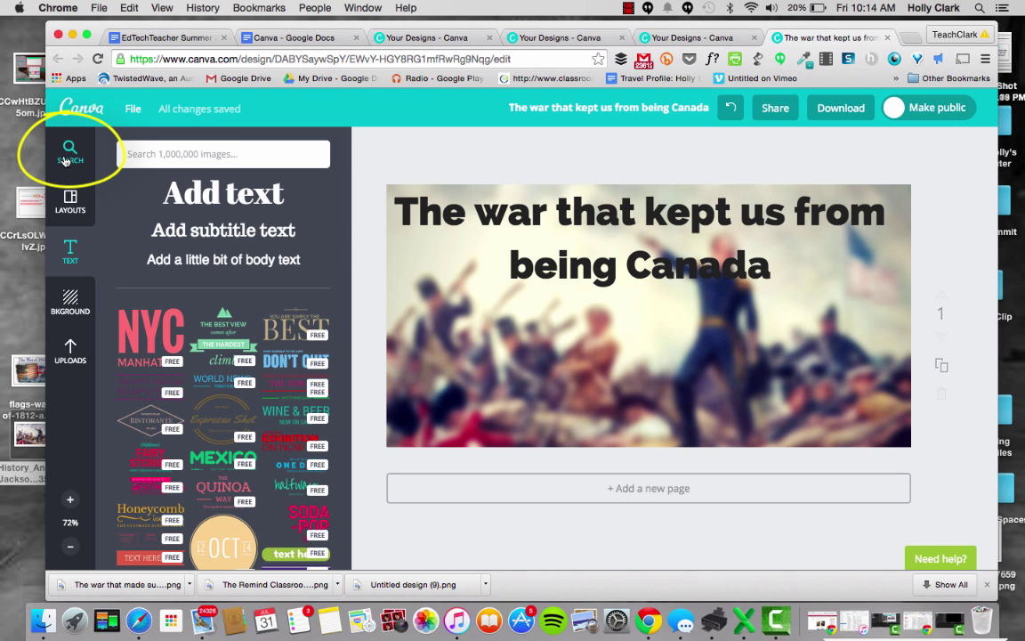
{"action": "left_click", "coordinate": [66, 149]}
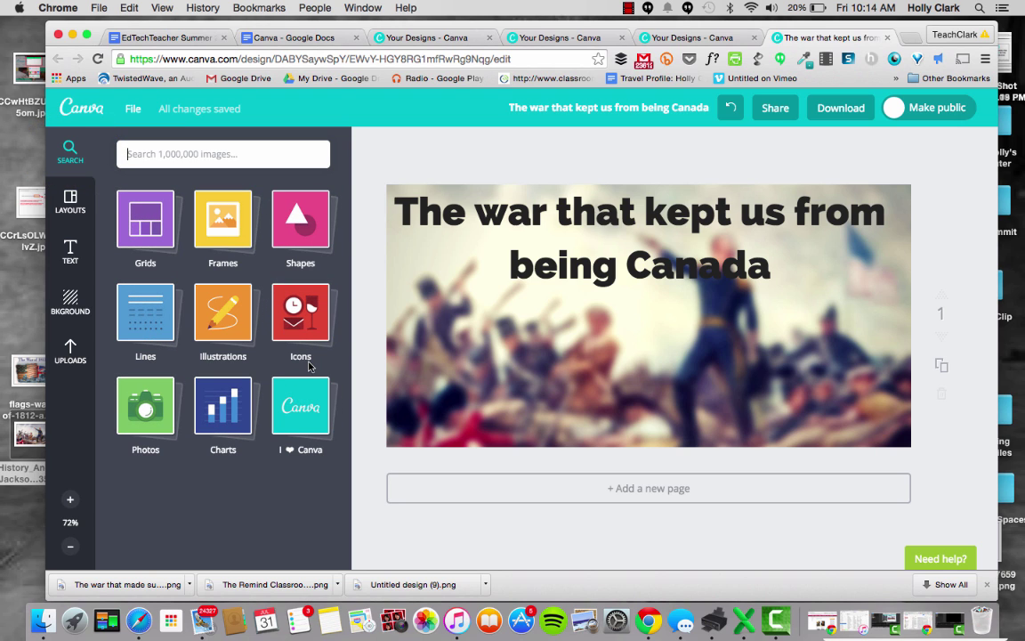
Add a circular photo frame from Frames and drag it to the painting's lower right
{"action": "left_click", "coordinate": [227, 219]}
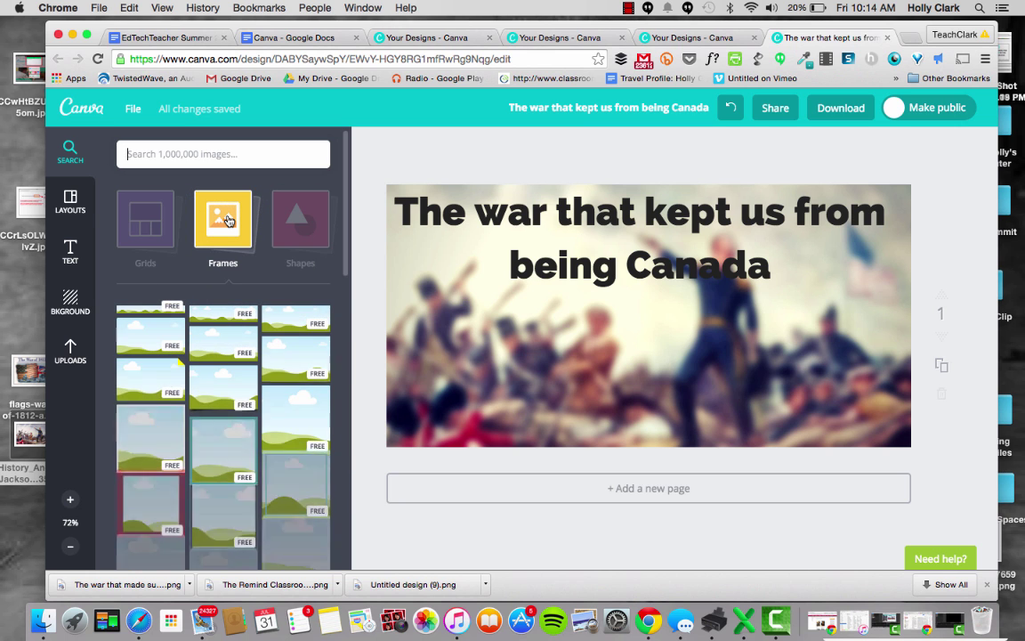
{"action": "scroll", "coordinate": [194, 430], "scroll_direction": "down", "scroll_amount": 3}
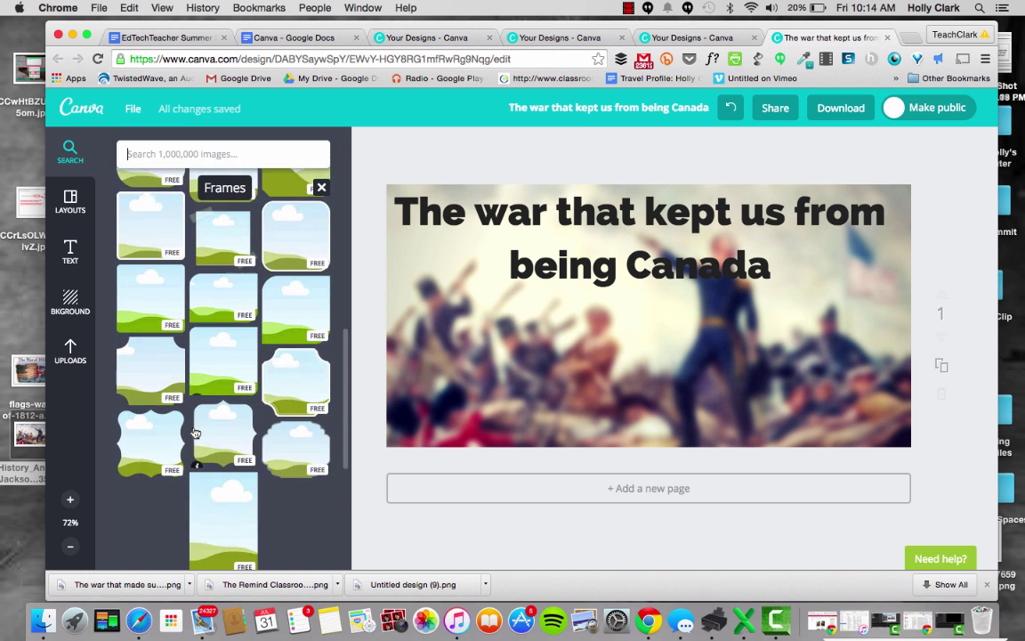
{"action": "scroll", "coordinate": [267, 454], "scroll_direction": "down", "scroll_amount": 1}
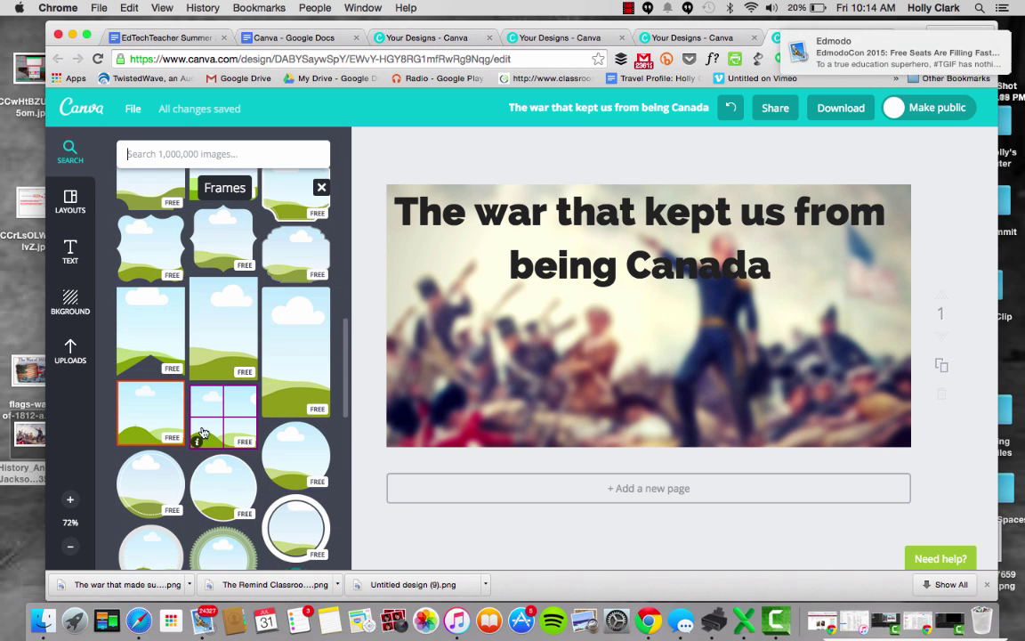
{"action": "left_click", "coordinate": [298, 467]}
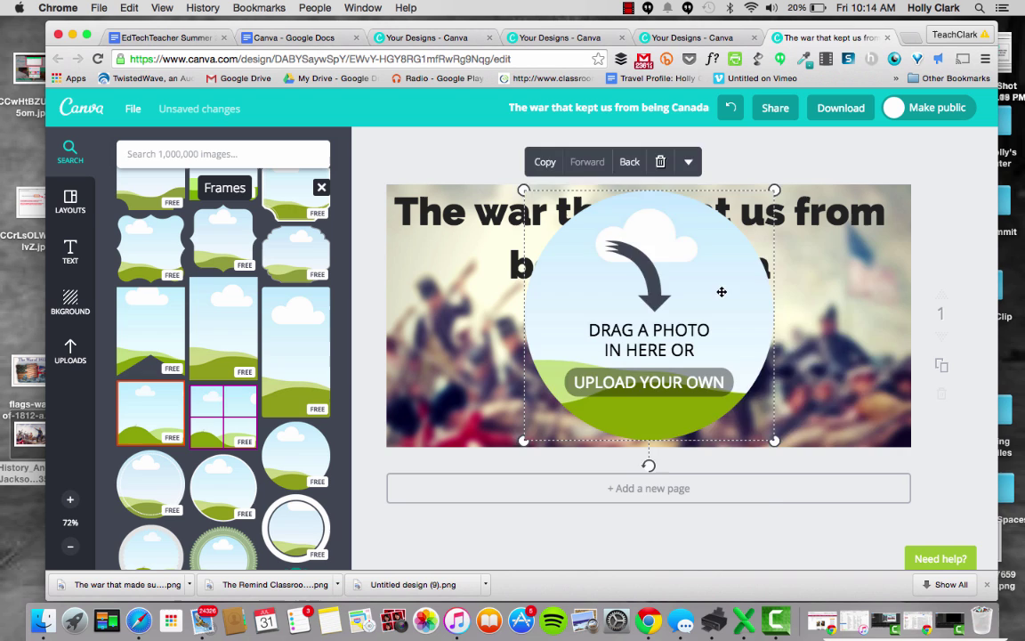
{"action": "left_click_drag", "start_coordinate": [722, 292], "coordinate": [856, 334]}
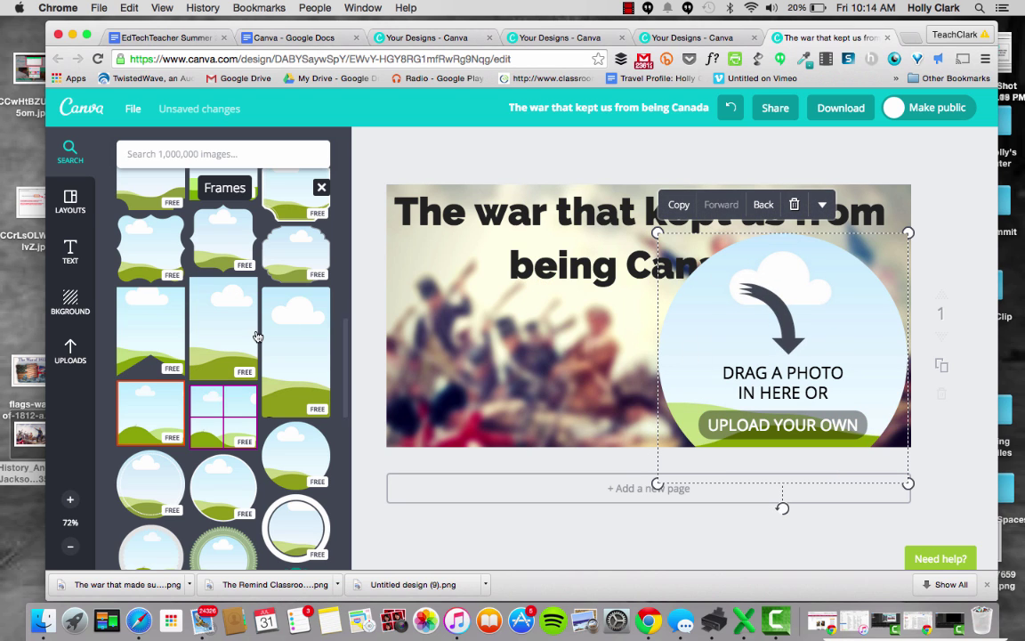
Drop the uploaded portrait photo into the circular frame
{"action": "left_click", "coordinate": [70, 353]}
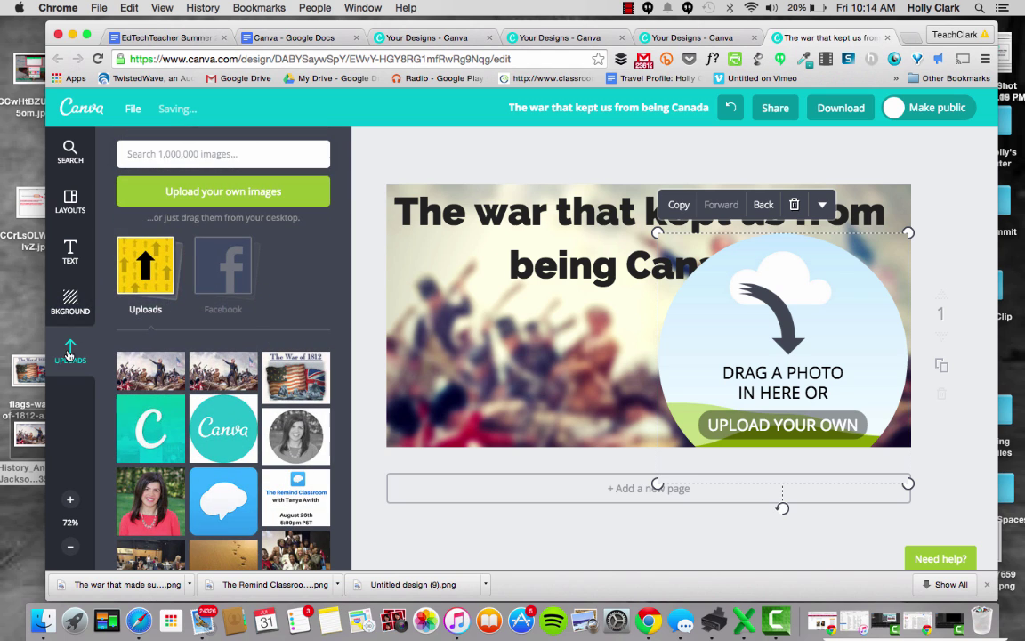
{"action": "left_click", "coordinate": [155, 495]}
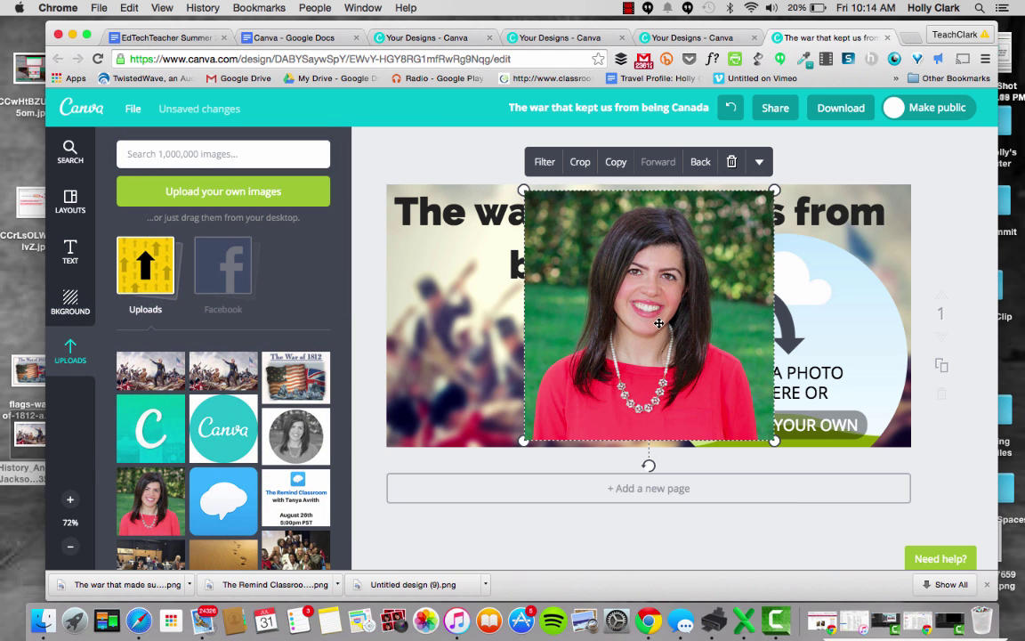
{"action": "left_click_drag", "start_coordinate": [659, 323], "coordinate": [745, 302]}
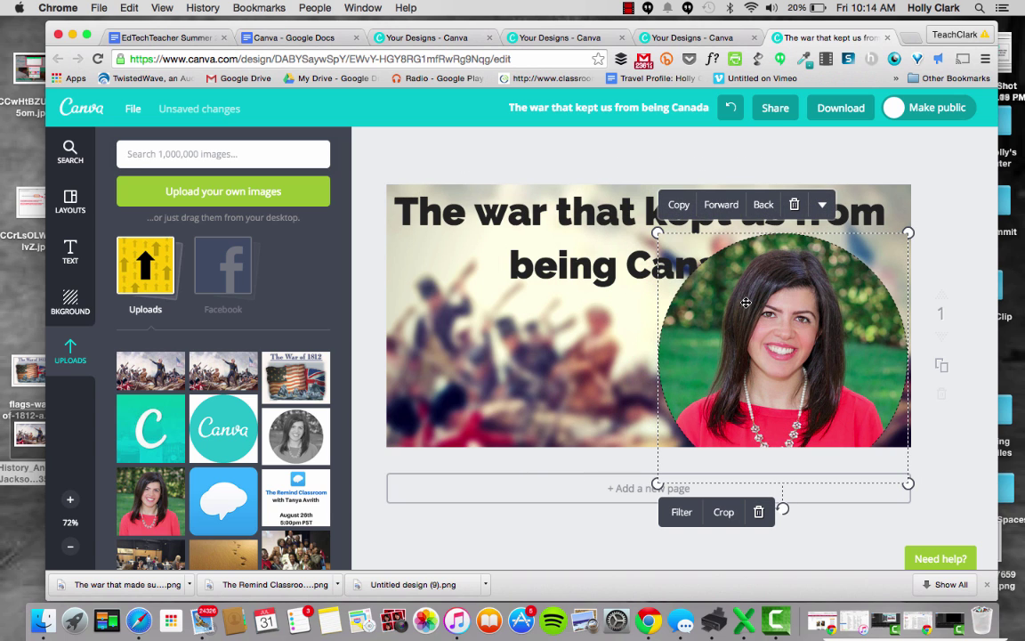
Shrink the circular portrait and fit it into the painting's lower-right corner, clear of the headline
{"action": "left_click_drag", "start_coordinate": [657, 234], "coordinate": [732, 316]}
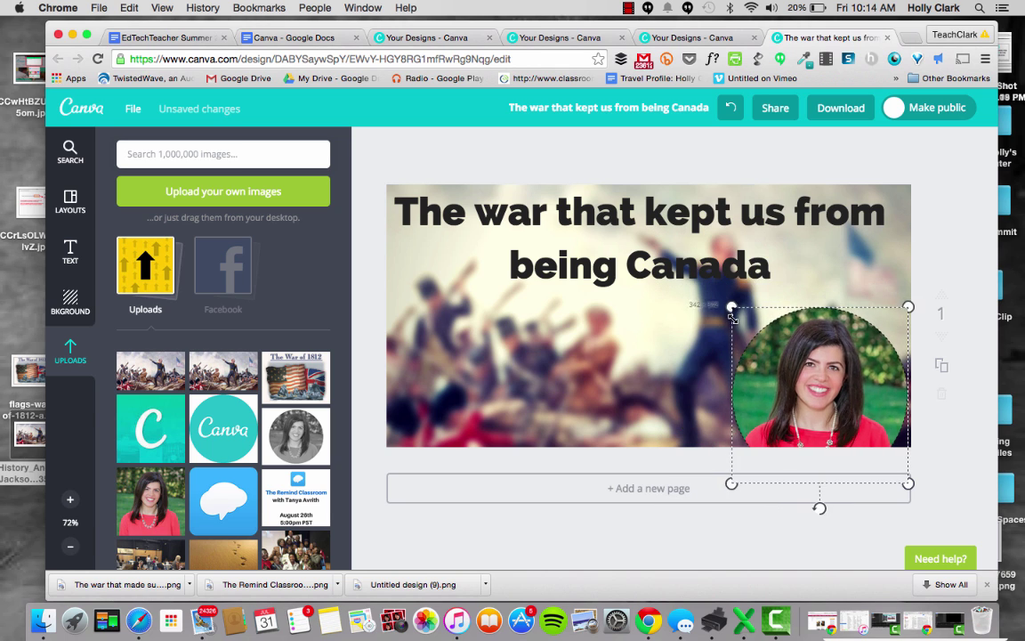
{"action": "left_click_drag", "start_coordinate": [836, 359], "coordinate": [832, 332]}
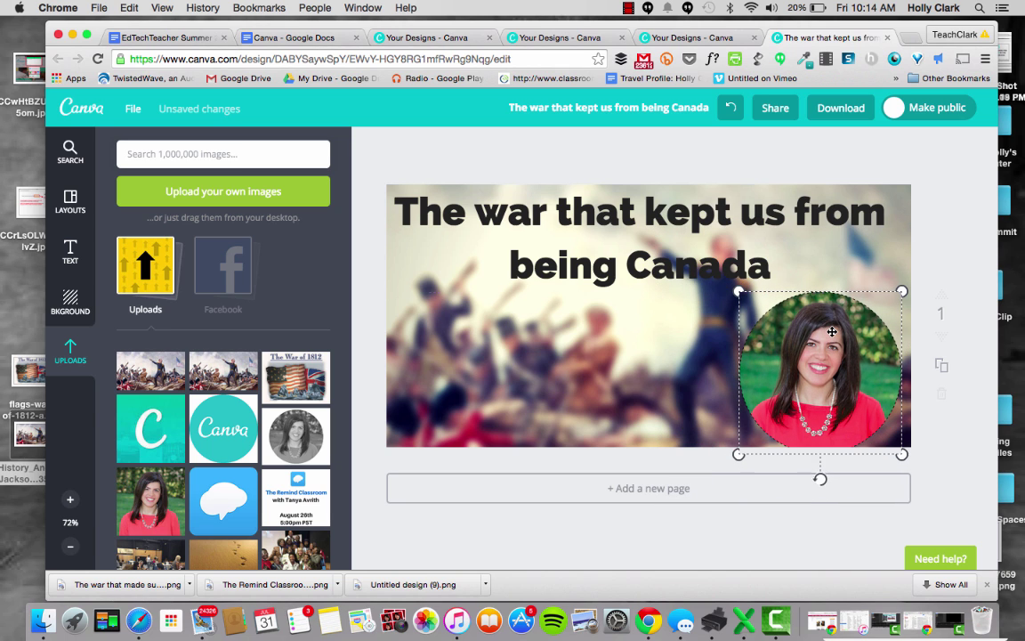
{"action": "left_click", "coordinate": [607, 357]}
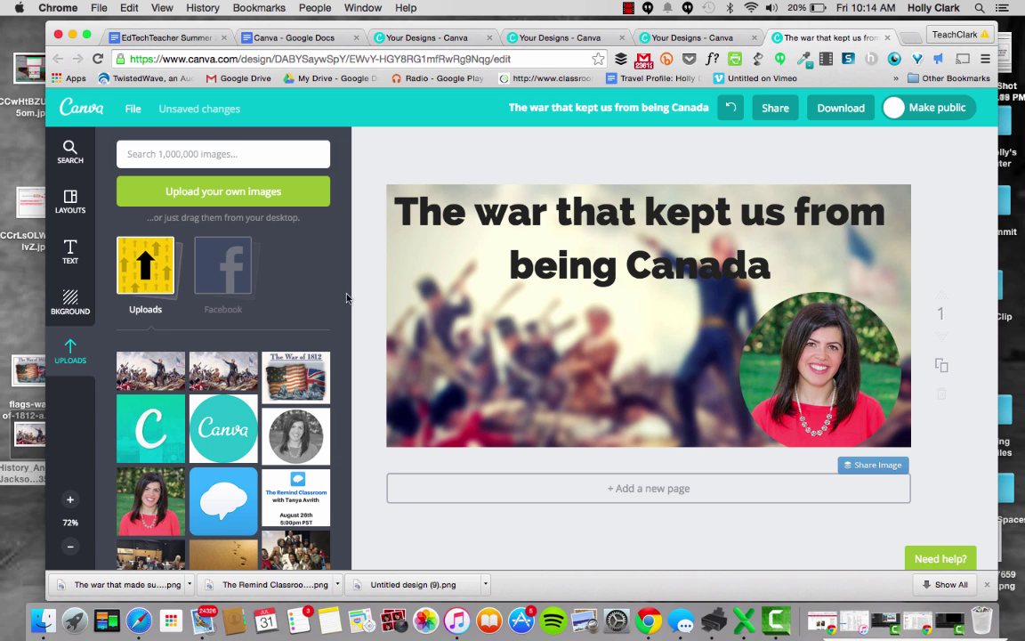
{"action": "left_click", "coordinate": [71, 153]}
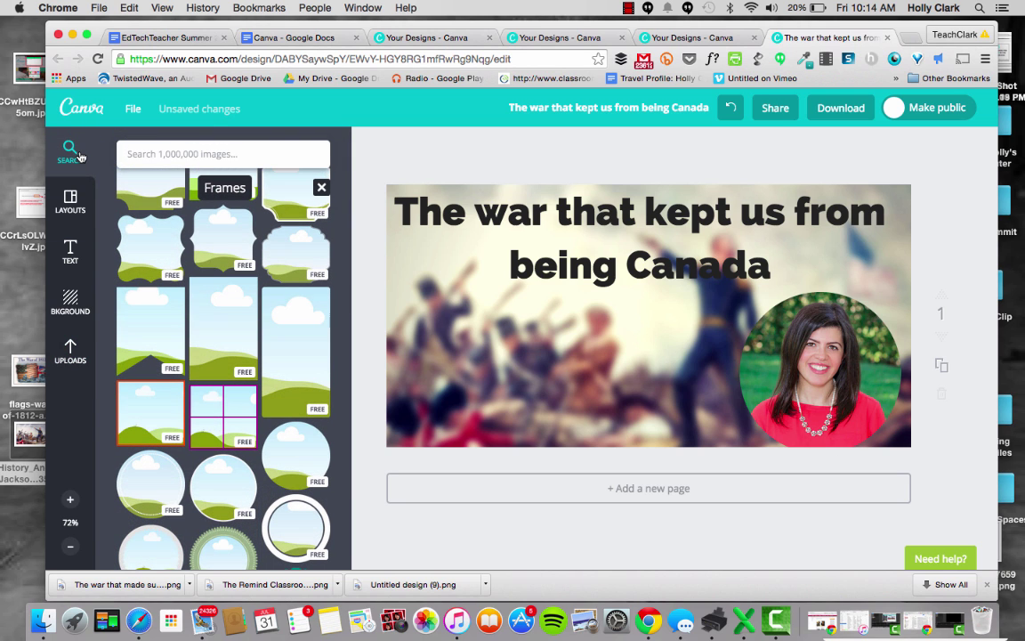
Add the yellow lightbulb icon from the Icons collection to the design
{"action": "left_click", "coordinate": [322, 187]}
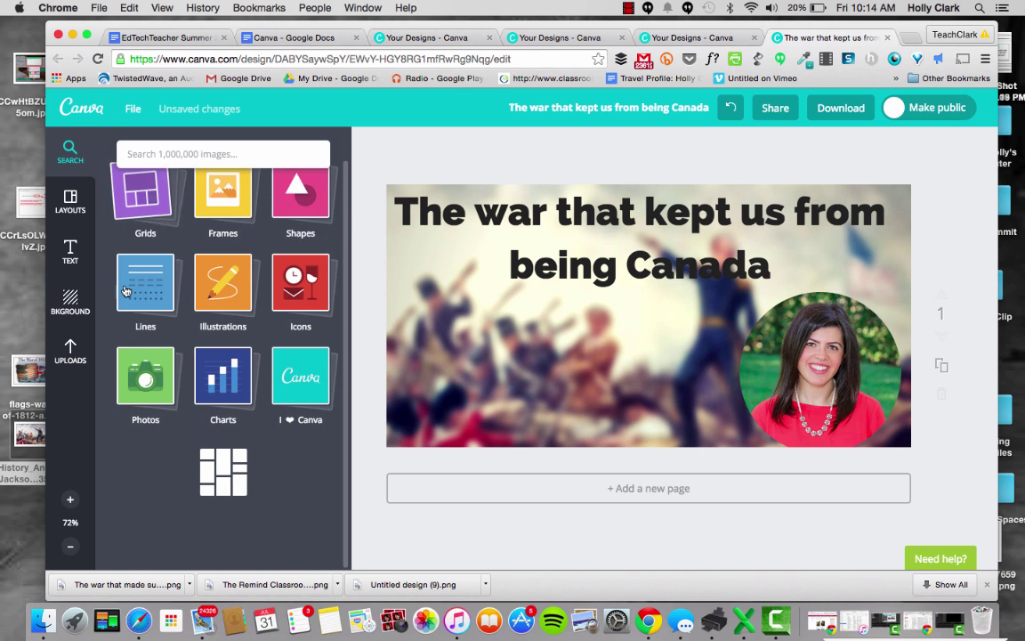
{"action": "left_click", "coordinate": [293, 270]}
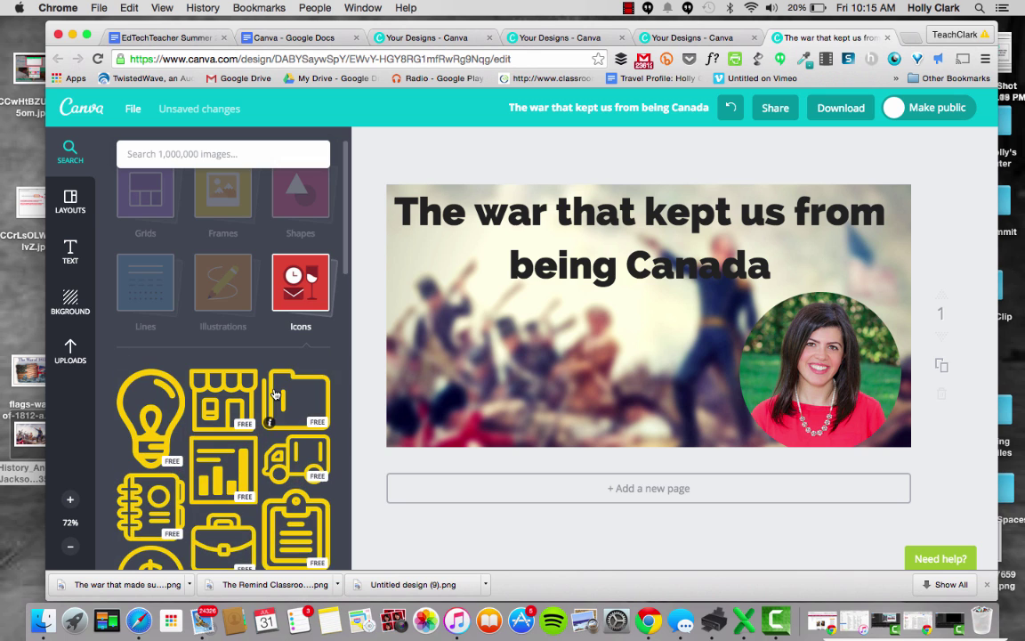
{"action": "scroll", "coordinate": [274, 392], "scroll_direction": "down", "scroll_amount": 1}
{"action": "scroll", "coordinate": [273, 392], "scroll_direction": "down", "scroll_amount": 1}
{"action": "left_click", "coordinate": [143, 303]}
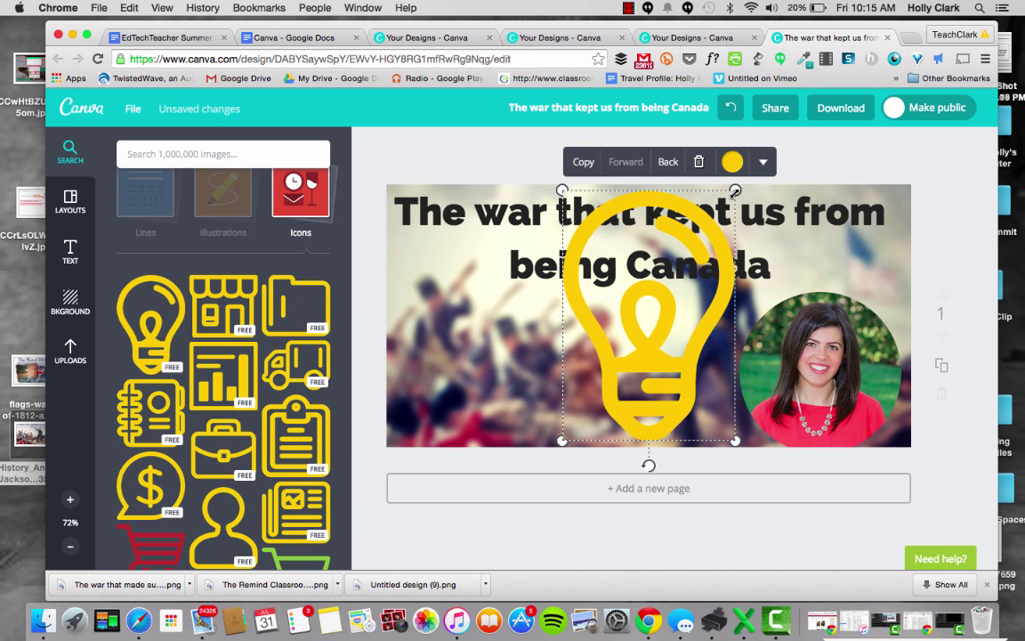
Shrink the lightbulb icon and place it on the painting's left side below the headline
{"action": "left_click_drag", "start_coordinate": [735, 190], "coordinate": [483, 312]}
{"action": "left_click", "coordinate": [553, 344]}
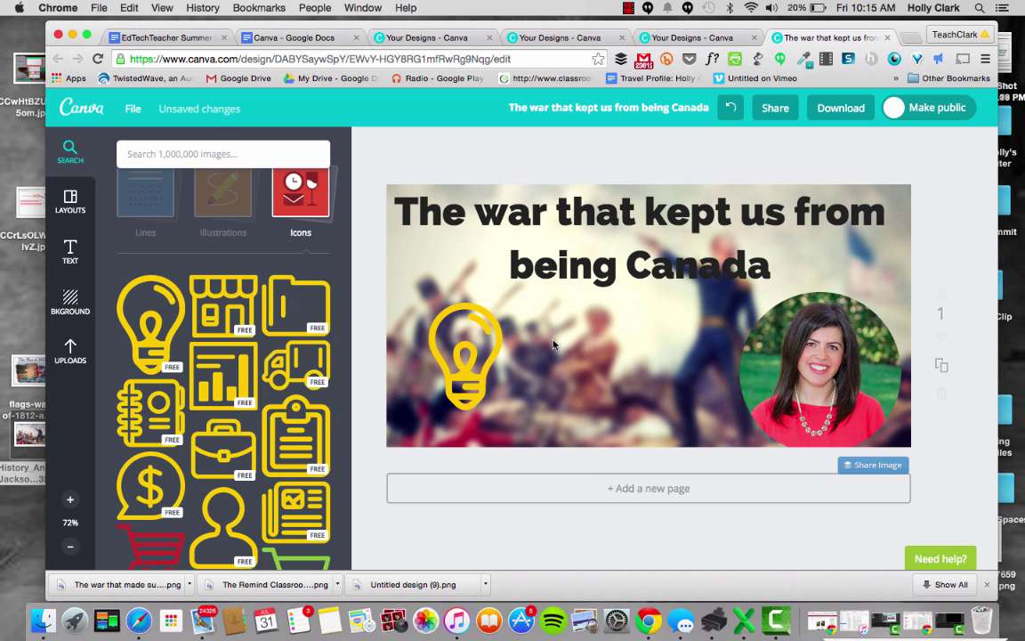
{"action": "scroll", "coordinate": [307, 262], "scroll_direction": "up", "scroll_amount": 2}
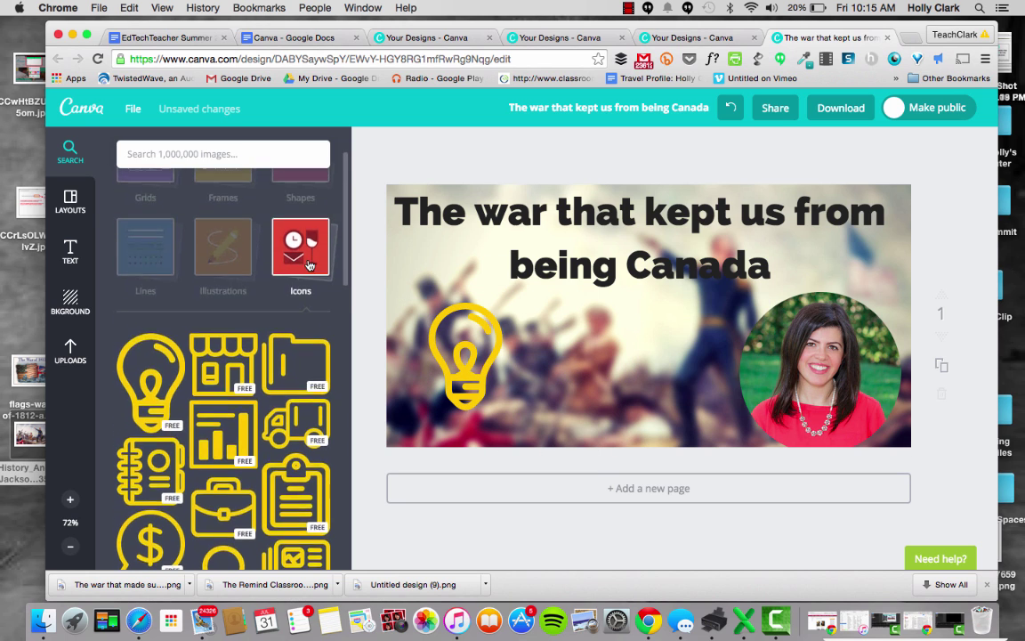
{"action": "scroll", "coordinate": [308, 263], "scroll_direction": "up", "scroll_amount": 1}
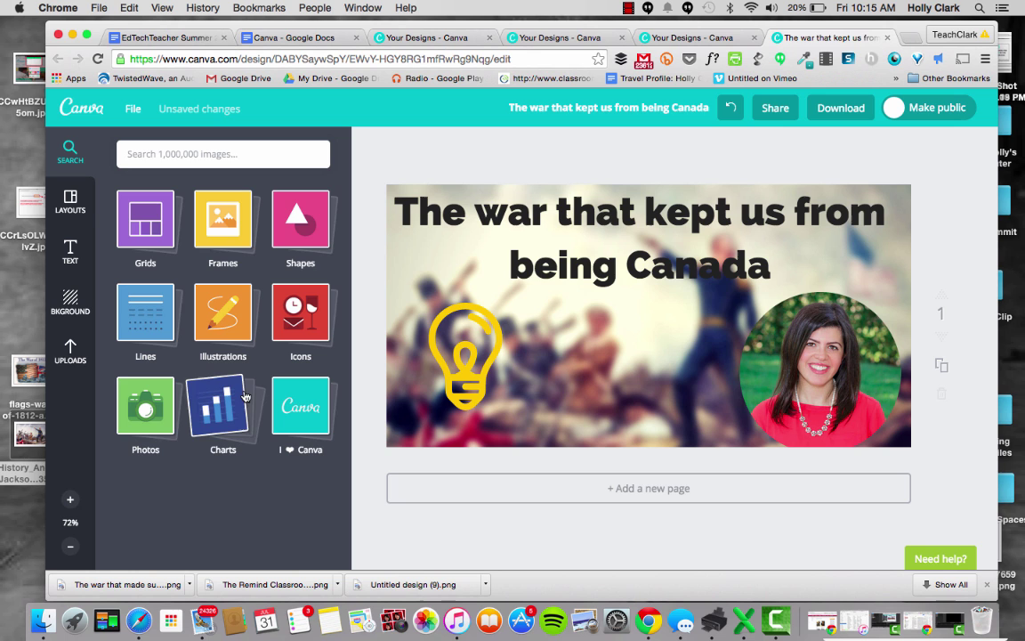
{"action": "left_click", "coordinate": [152, 411]}
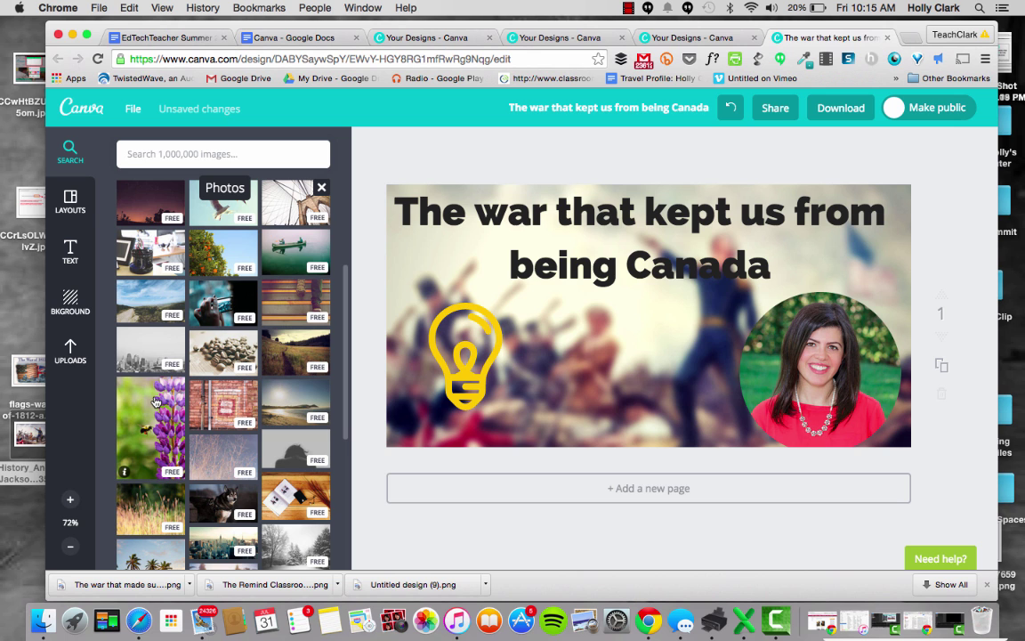
{"action": "scroll", "coordinate": [154, 402], "scroll_direction": "down", "scroll_amount": 1}
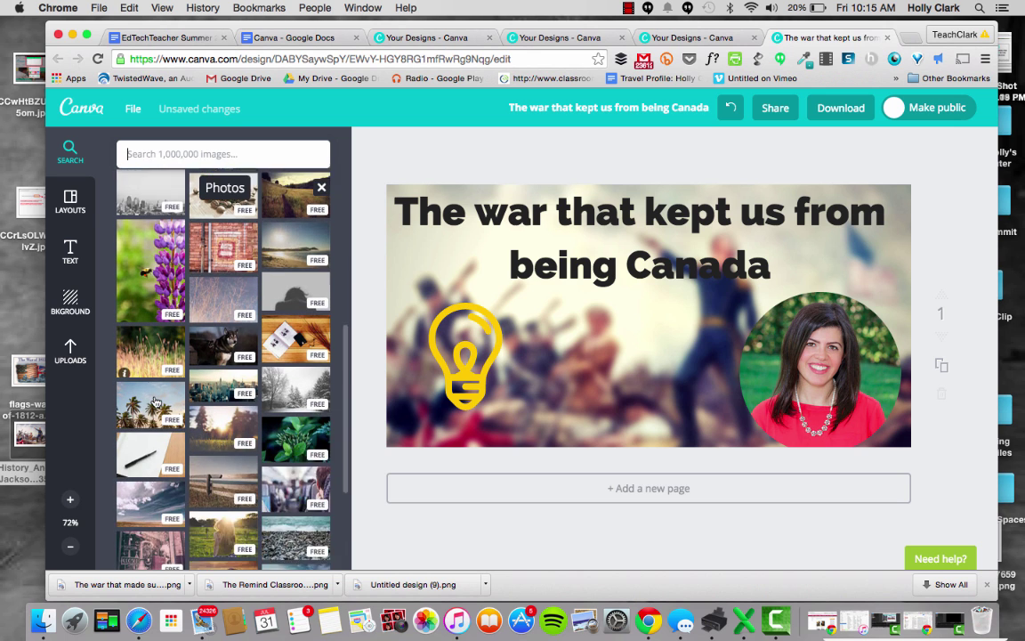
{"action": "scroll", "coordinate": [154, 402], "scroll_direction": "down", "scroll_amount": 5}
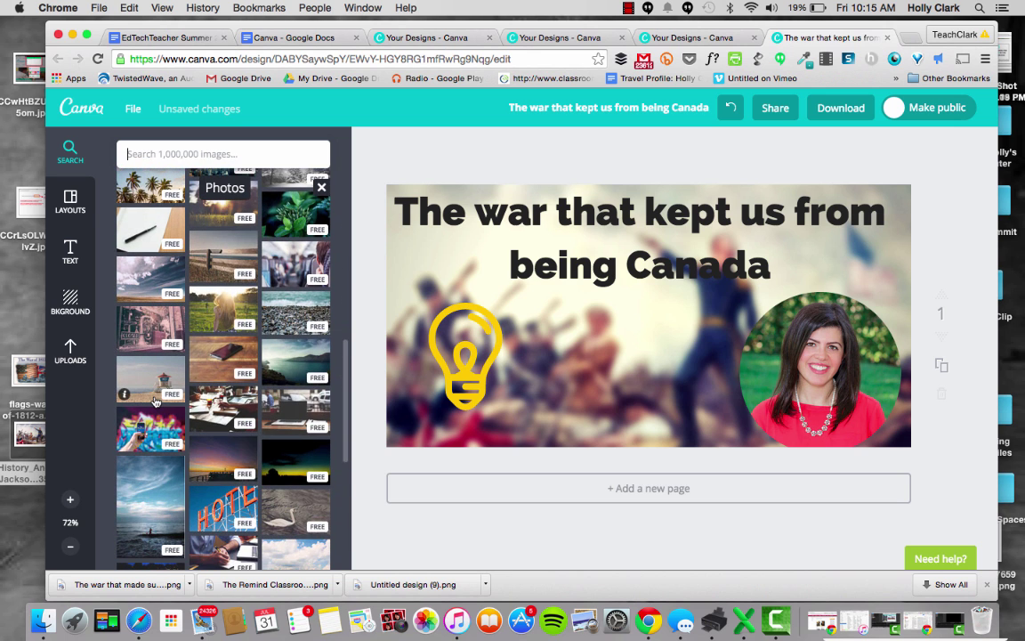
{"action": "scroll", "coordinate": [154, 403], "scroll_direction": "down", "scroll_amount": 4}
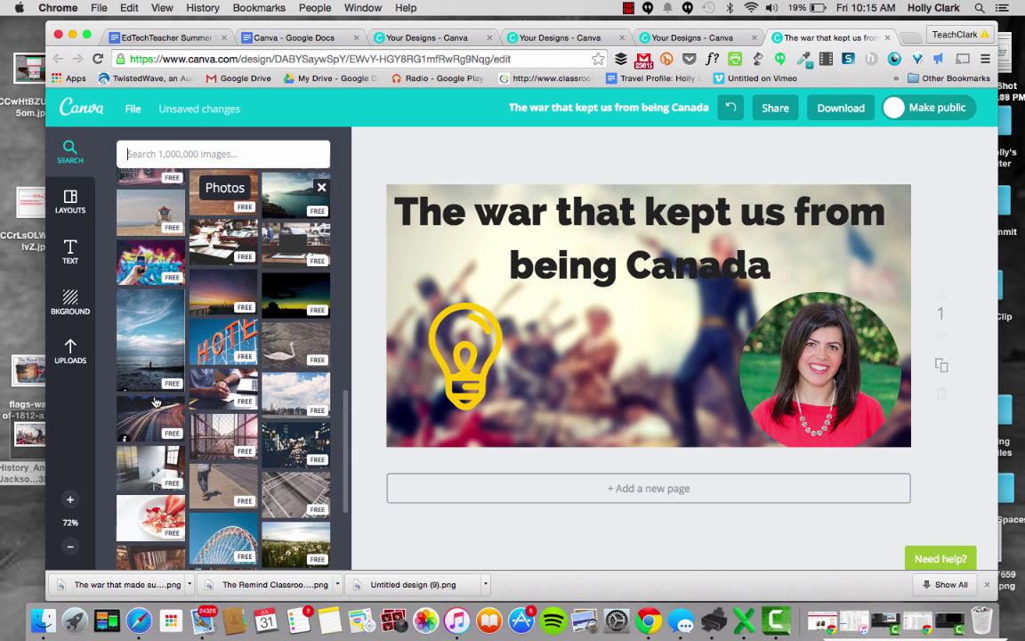
{"action": "scroll", "coordinate": [154, 402], "scroll_direction": "down", "scroll_amount": 4}
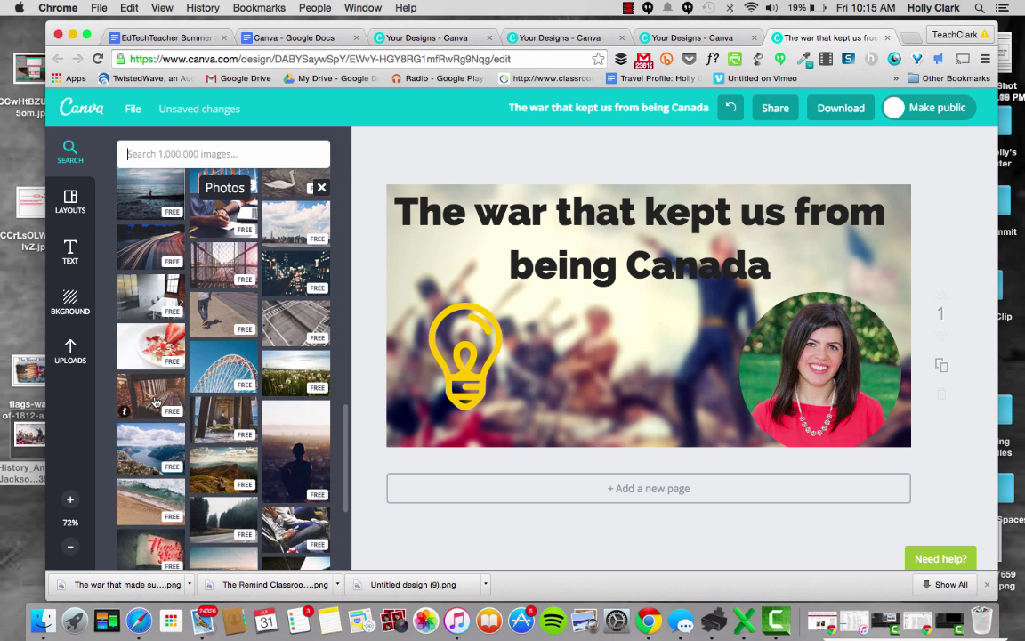
{"action": "scroll", "coordinate": [328, 221], "scroll_direction": "up", "scroll_amount": 15}
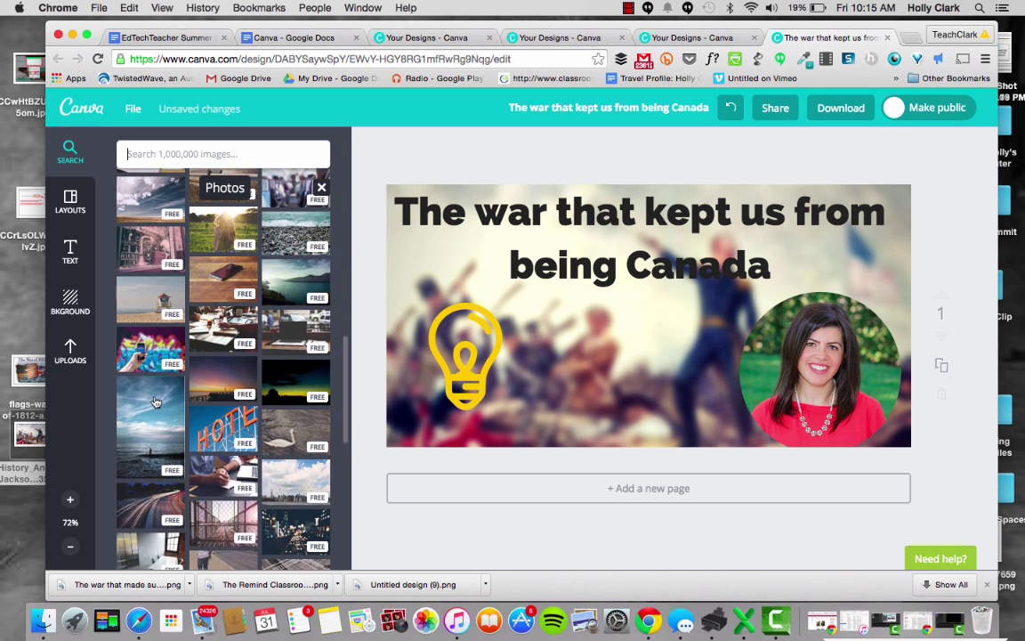
{"action": "left_click", "coordinate": [322, 187]}
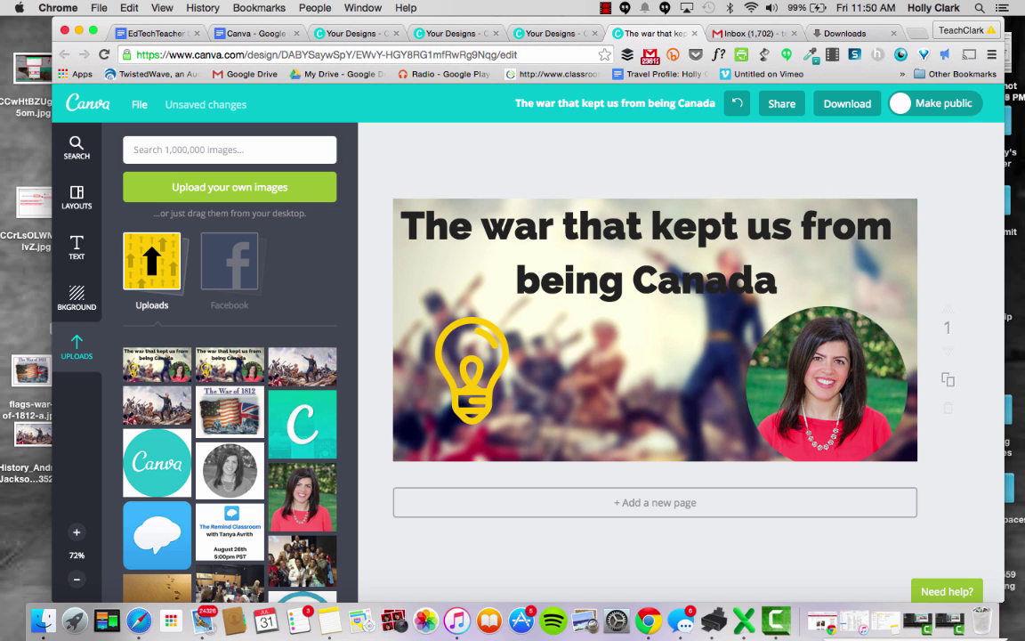
Download the design as a PNG image and dismiss the 'Your design is ready' message
{"action": "left_click", "coordinate": [848, 103]}
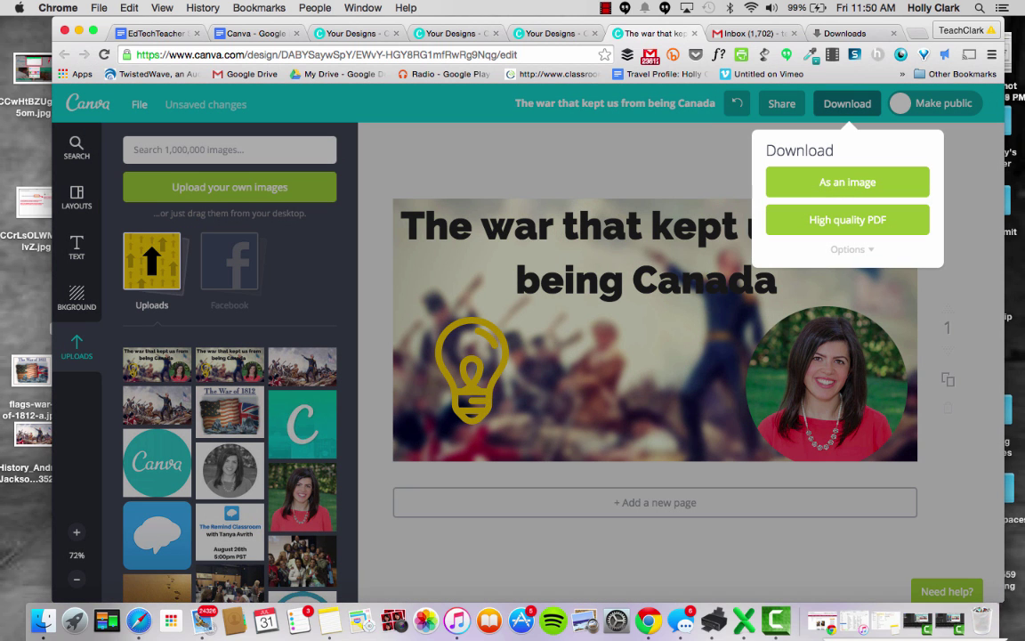
{"action": "left_click", "coordinate": [847, 219]}
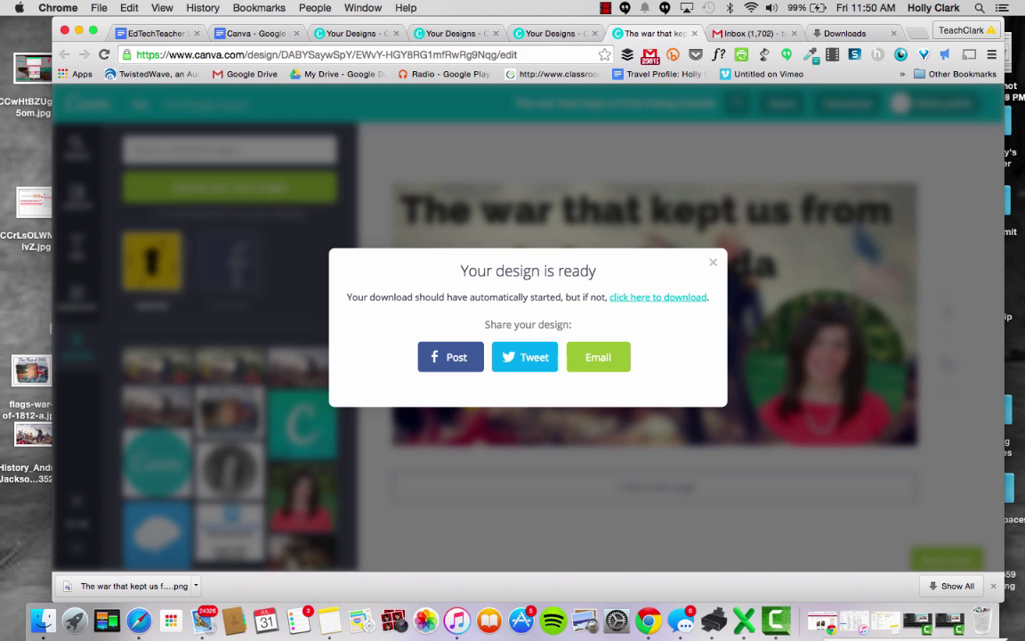
{"action": "key", "text": "Escape"}
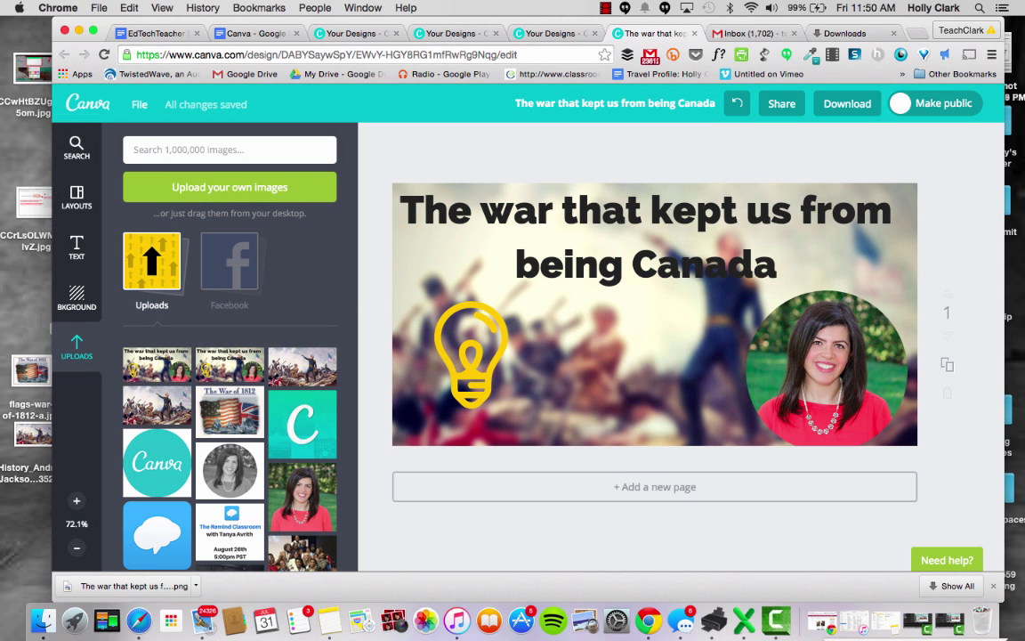
Open 'The war that kept us from being Canada (3).png' in Preview, review it, then close it
{"action": "left_click", "coordinate": [196, 585]}
{"action": "left_click", "coordinate": [220, 526]}
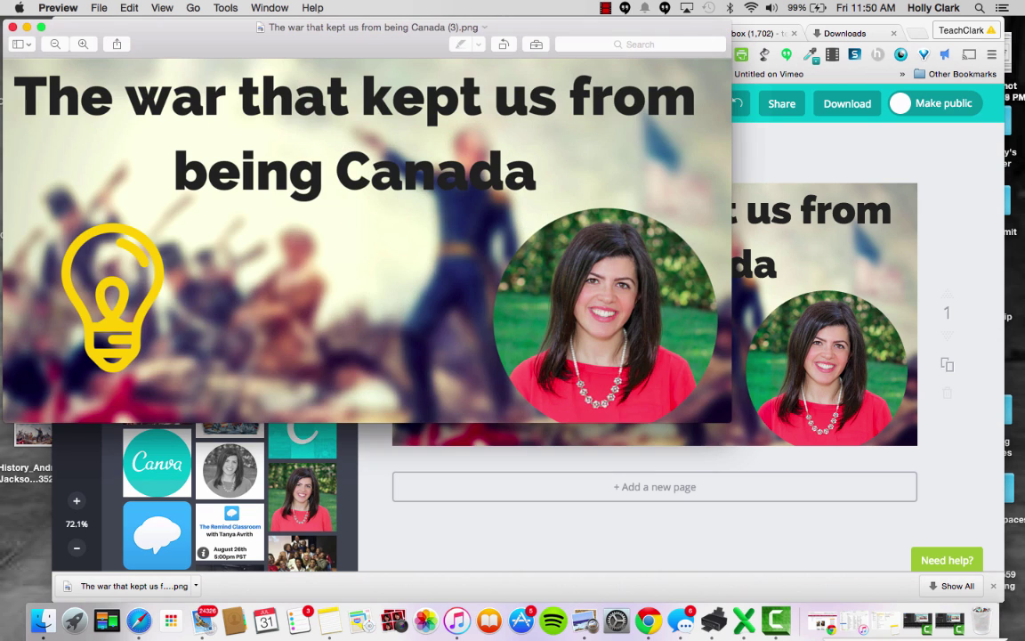
{"action": "left_click", "coordinate": [12, 27]}
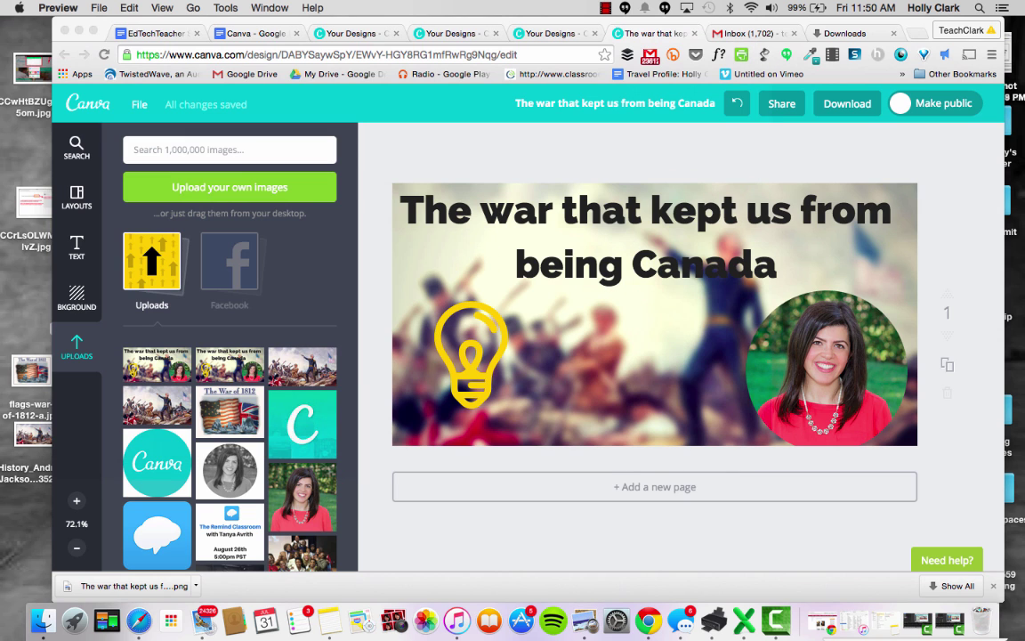
{"action": "mouse_move", "coordinate": [20, 423]}
{"action": "left_mouse_down"}
{"action": "mouse_move", "coordinate": [11, 313]}
{"action": "mouse_move", "coordinate": [20, 296]}
{"action": "mouse_move", "coordinate": [33, 307]}
{"action": "mouse_move", "coordinate": [21, 293]}
{"action": "mouse_move", "coordinate": [25, 307]}
{"action": "left_mouse_up"}
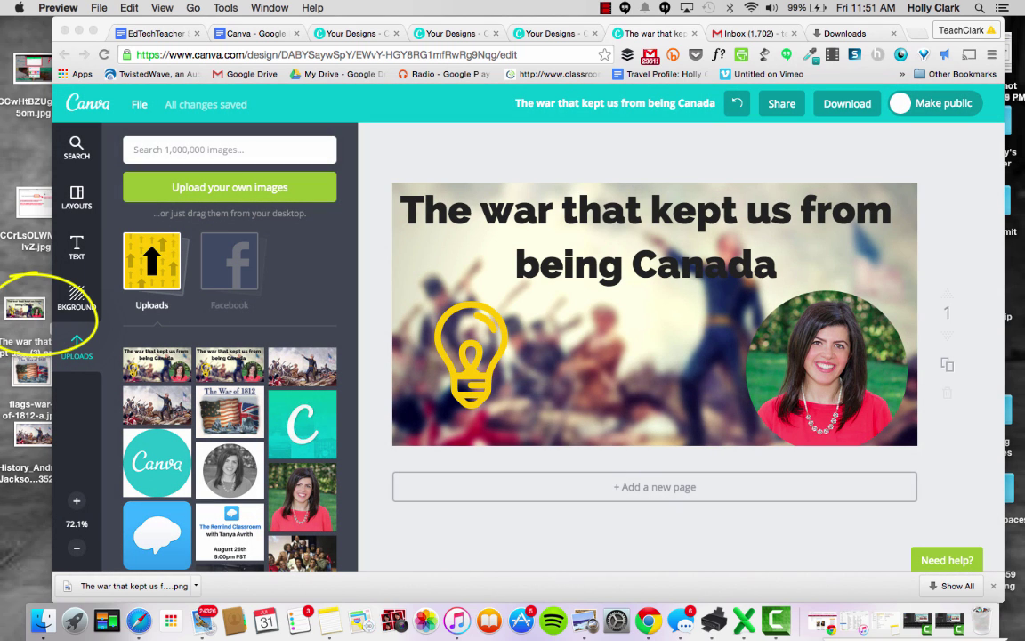